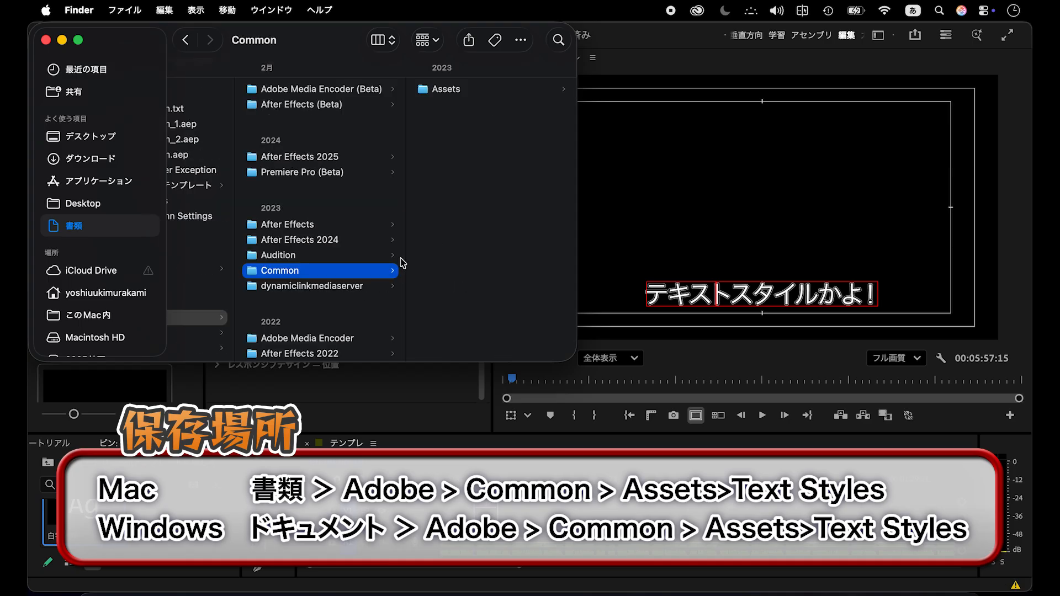
- Open Assets > Text Styles inside the Adobe Common folder and bring the TXT47 style folder into the テンプレートに関して bin
{"action": "left_click", "coordinate": [473, 90]}
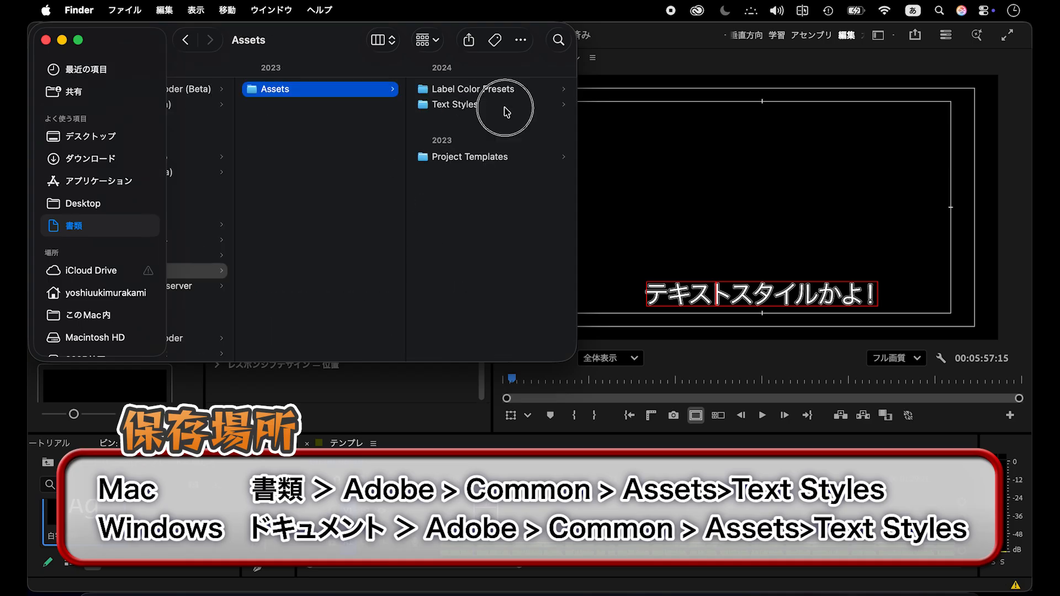
{"action": "left_click", "coordinate": [505, 106]}
{"action": "left_click_drag", "start_coordinate": [574, 122], "coordinate": [913, 133]}
{"action": "scroll", "coordinate": [567, 205], "scroll_direction": "left", "scroll_amount": 5}
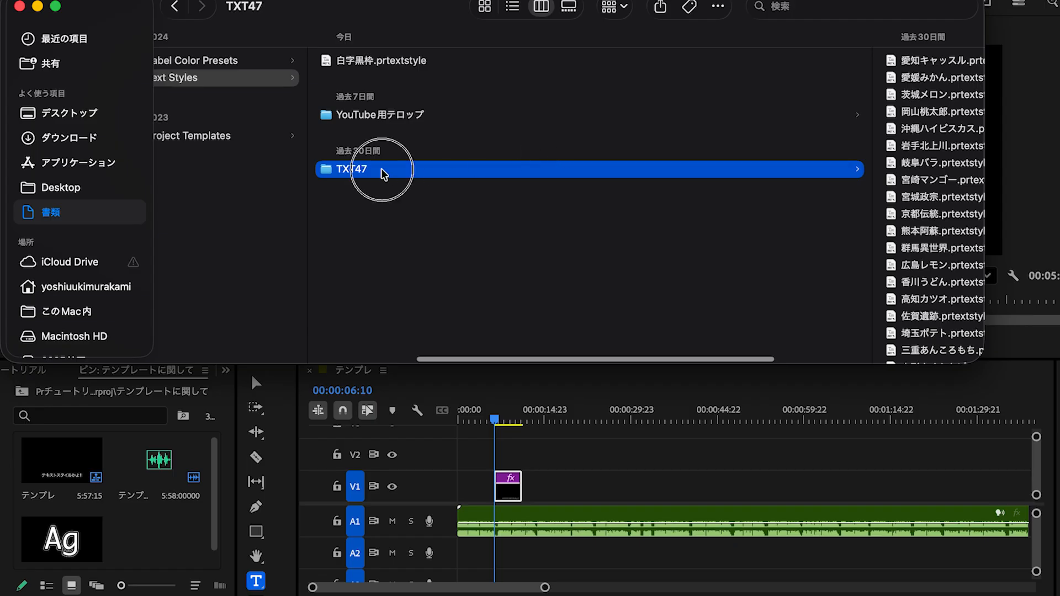
{"action": "left_click_drag", "start_coordinate": [383, 175], "coordinate": [155, 544]}
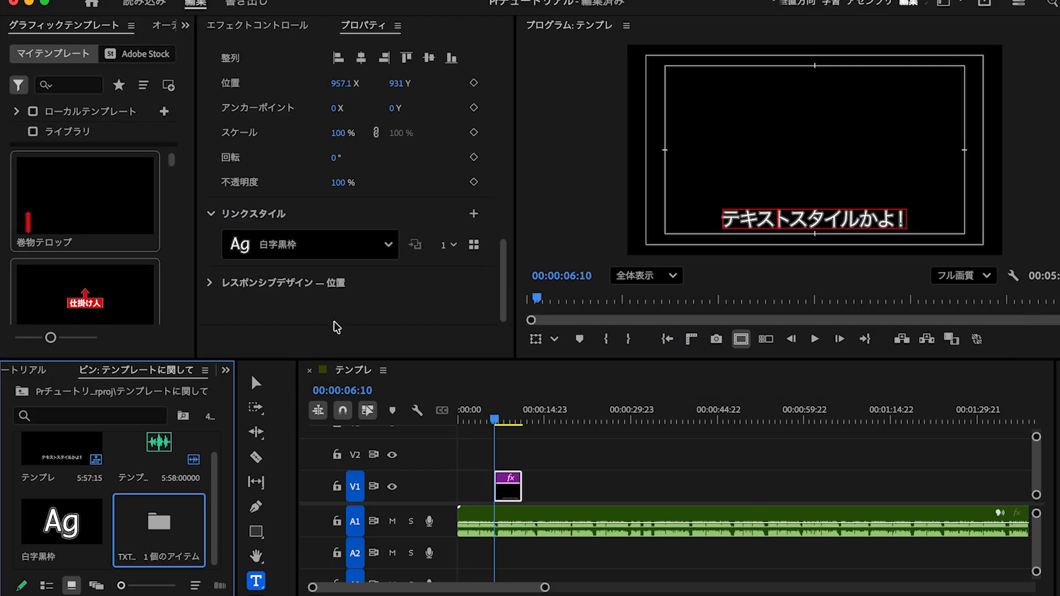
- Look through the text styles offered as linked styles for the selected text
{"action": "left_click", "coordinate": [388, 244]}
{"action": "scroll", "coordinate": [307, 519], "scroll_direction": "down", "scroll_amount": 4}
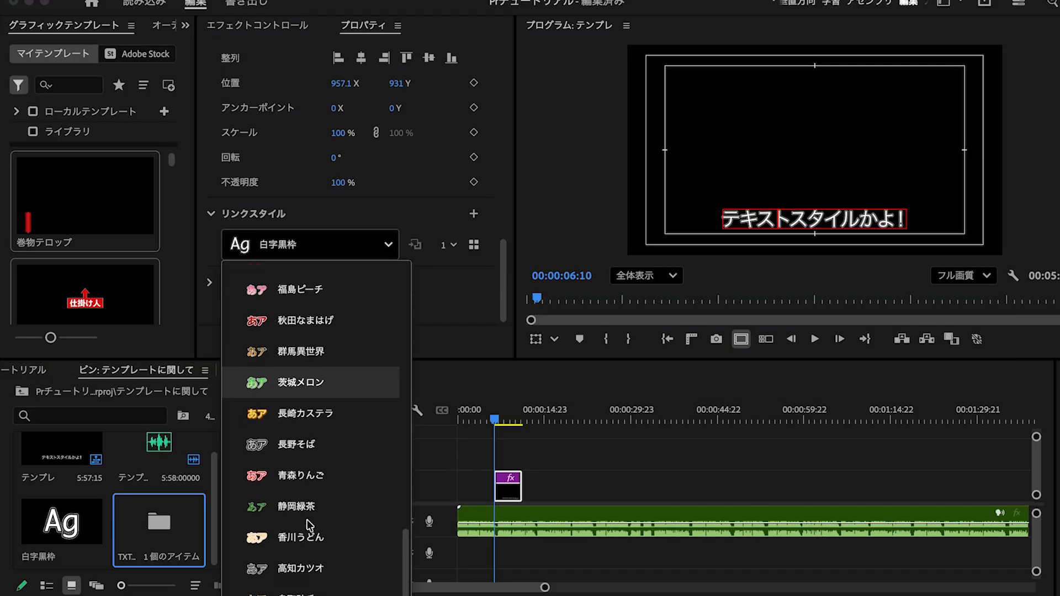
{"action": "scroll", "coordinate": [307, 525], "scroll_direction": "down", "scroll_amount": 1}
{"action": "scroll", "coordinate": [299, 418], "scroll_direction": "down", "scroll_amount": 1}
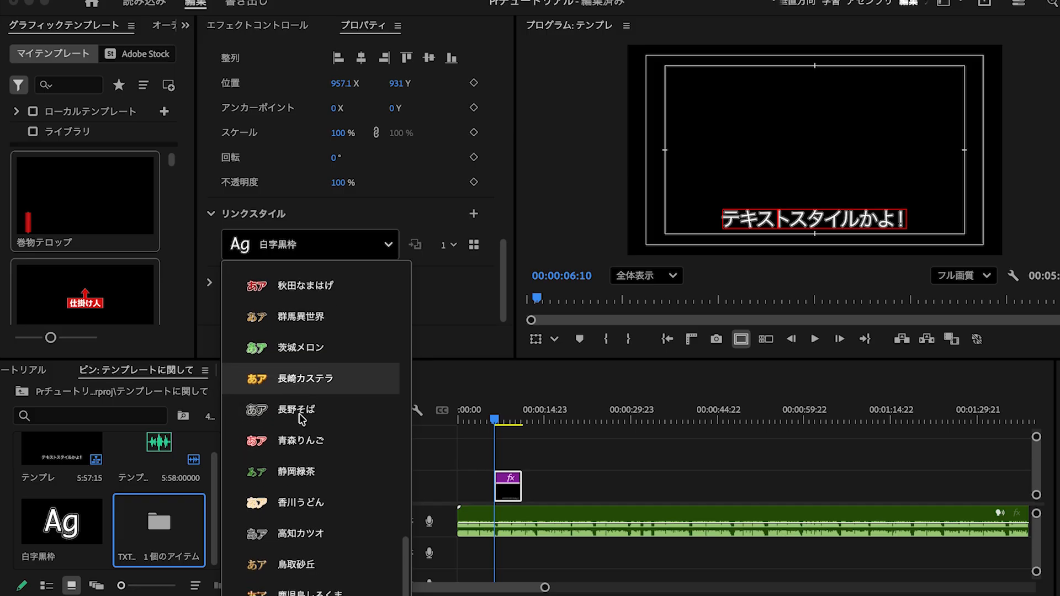
{"action": "scroll", "coordinate": [302, 425], "scroll_direction": "up", "scroll_amount": 1}
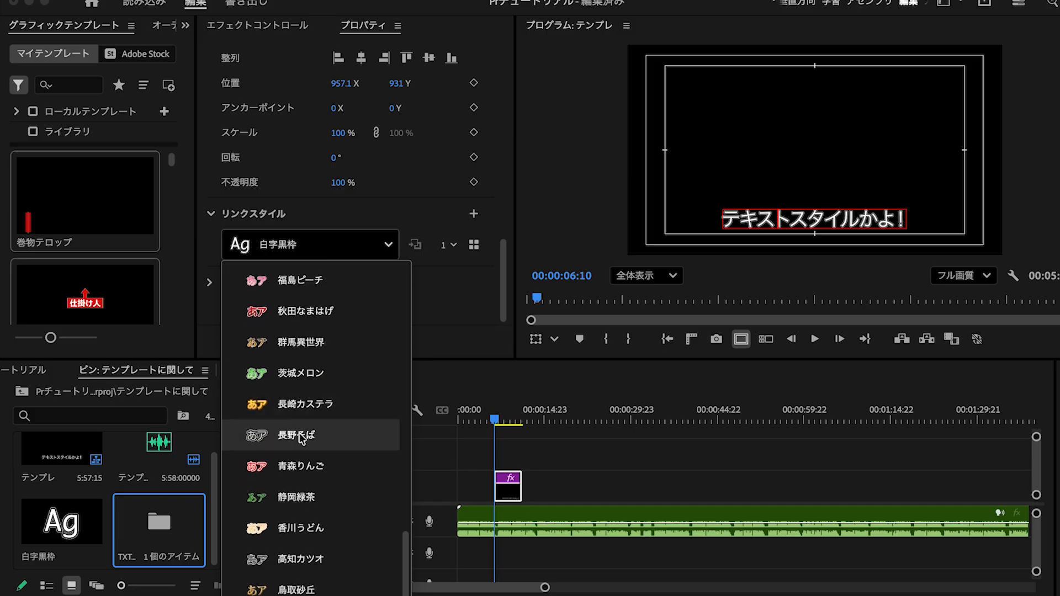
{"action": "scroll", "coordinate": [307, 525], "scroll_direction": "up", "scroll_amount": 4}
{"action": "scroll", "coordinate": [307, 525], "scroll_direction": "up", "scroll_amount": 1}
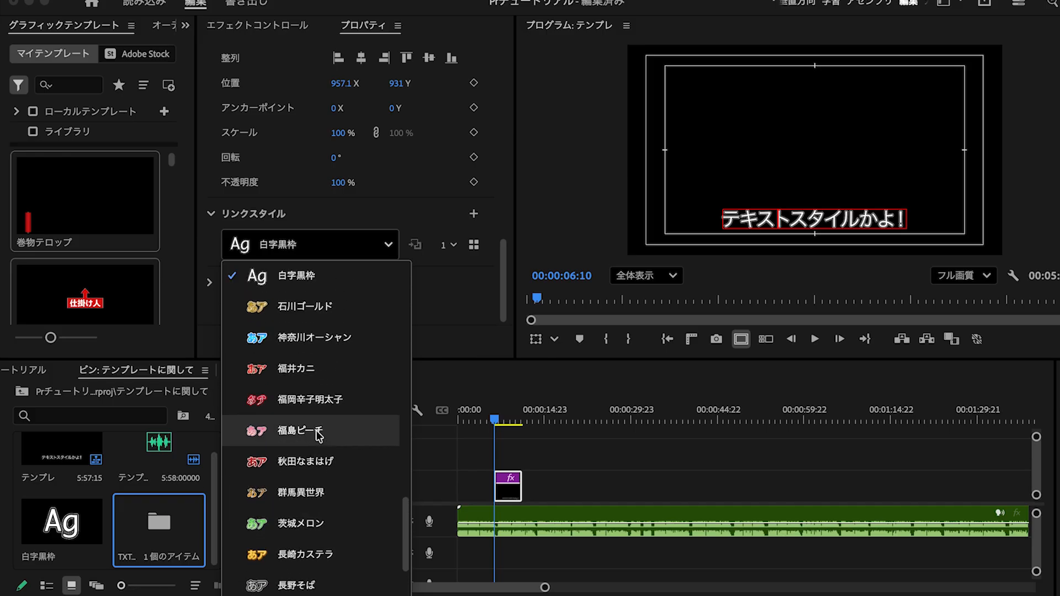
{"action": "scroll", "coordinate": [308, 522], "scroll_direction": "down", "scroll_amount": 2}
{"action": "scroll", "coordinate": [307, 523], "scroll_direction": "down", "scroll_amount": 3}
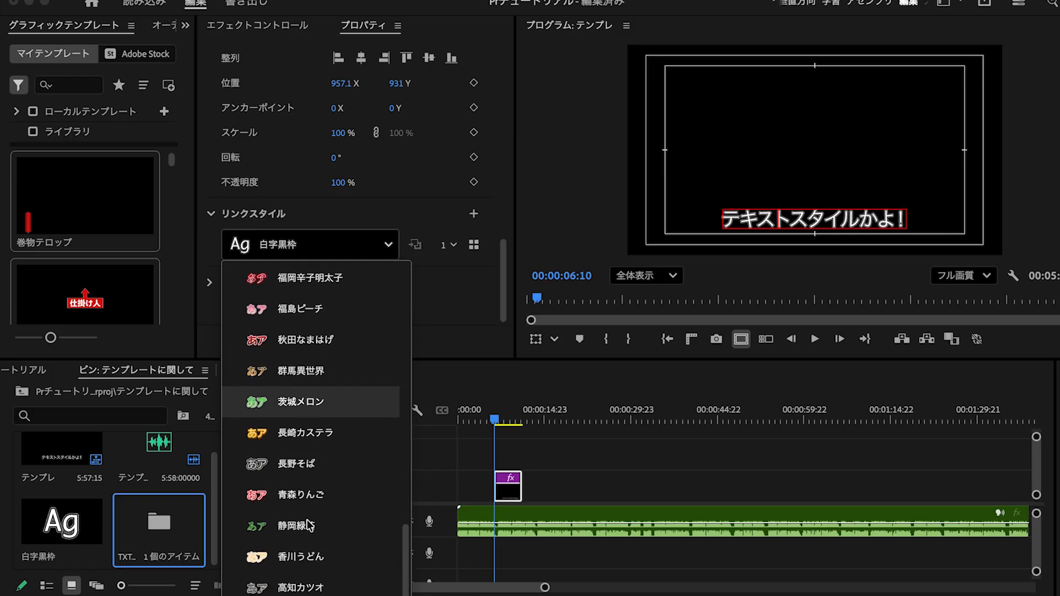
{"action": "scroll", "coordinate": [300, 420], "scroll_direction": "down", "scroll_amount": 1}
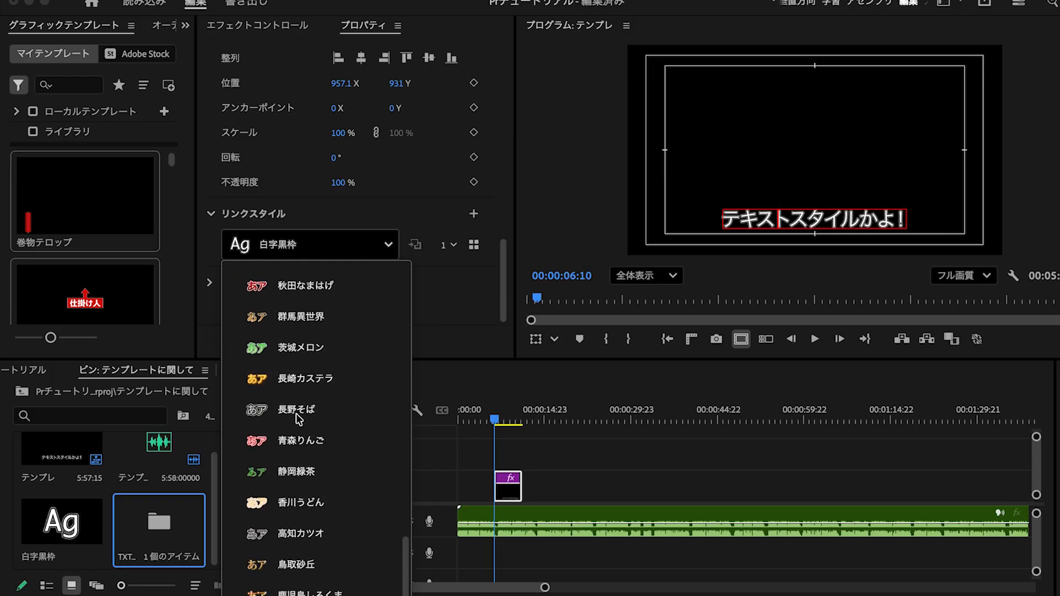
- Open the TXT47 bin and apply its 三重あんこ餅 style to the text clip on V1
{"action": "left_click", "coordinate": [158, 515]}
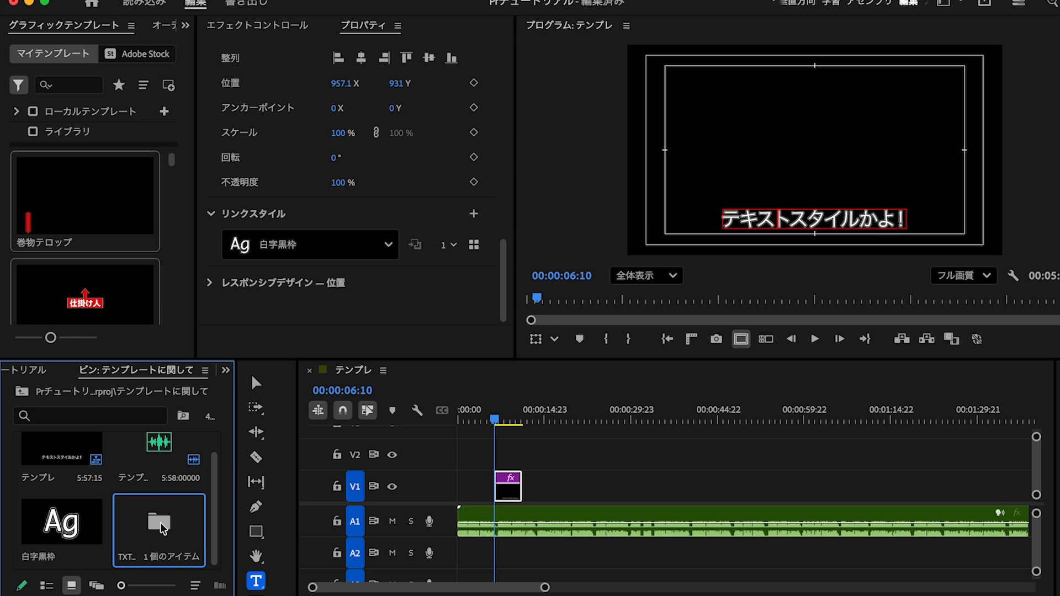
{"action": "double_click", "coordinate": [161, 524]}
{"action": "left_click_drag", "start_coordinate": [105, 491], "coordinate": [517, 489]}
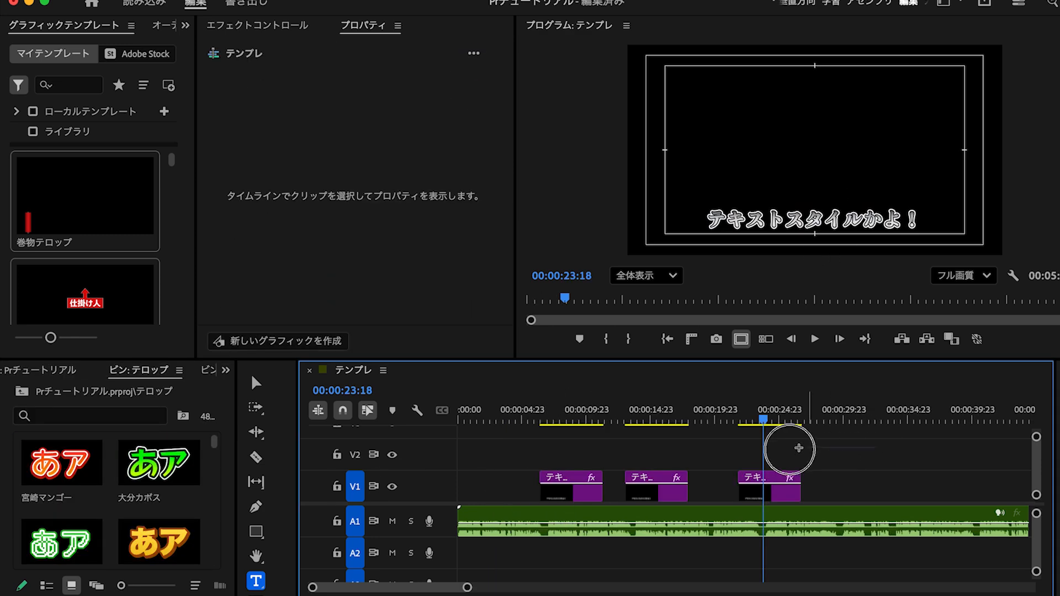
- Select the three text clips, apply the 大分カボス style from the テロップ bin to them, and return the playhead to the first clip
{"action": "left_click_drag", "start_coordinate": [875, 447], "coordinate": [548, 489]}
{"action": "left_click_drag", "start_coordinate": [184, 449], "coordinate": [673, 485]}
{"action": "left_click_drag", "start_coordinate": [773, 411], "coordinate": [554, 410]}
- Browse the text's マイスタイル gallery, try the lavender outlined style, and apply 千葉ピーナッツ instead
{"action": "scroll", "coordinate": [458, 303], "scroll_direction": "down", "scroll_amount": 10}
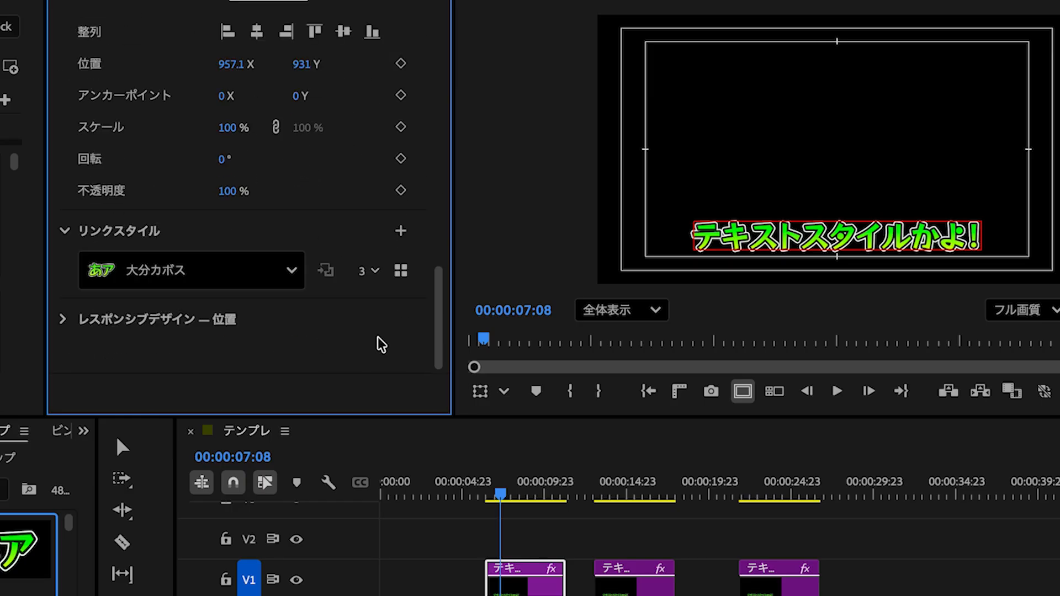
{"action": "left_click", "coordinate": [402, 270]}
{"action": "scroll", "coordinate": [380, 264], "scroll_direction": "down", "scroll_amount": 3}
{"action": "left_click", "coordinate": [303, 223]}
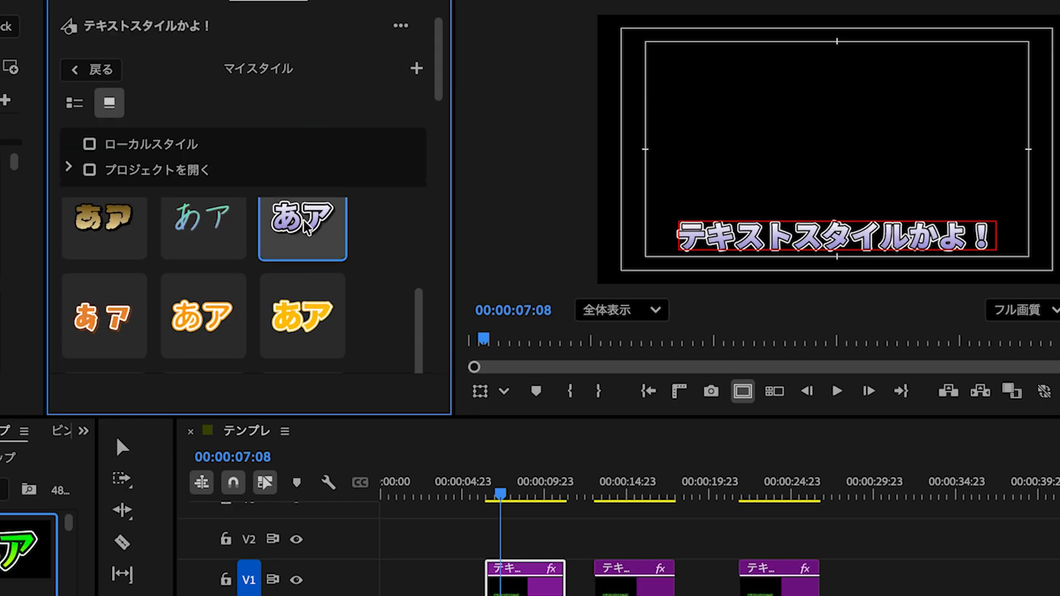
{"action": "scroll", "coordinate": [226, 319], "scroll_direction": "down", "scroll_amount": 2}
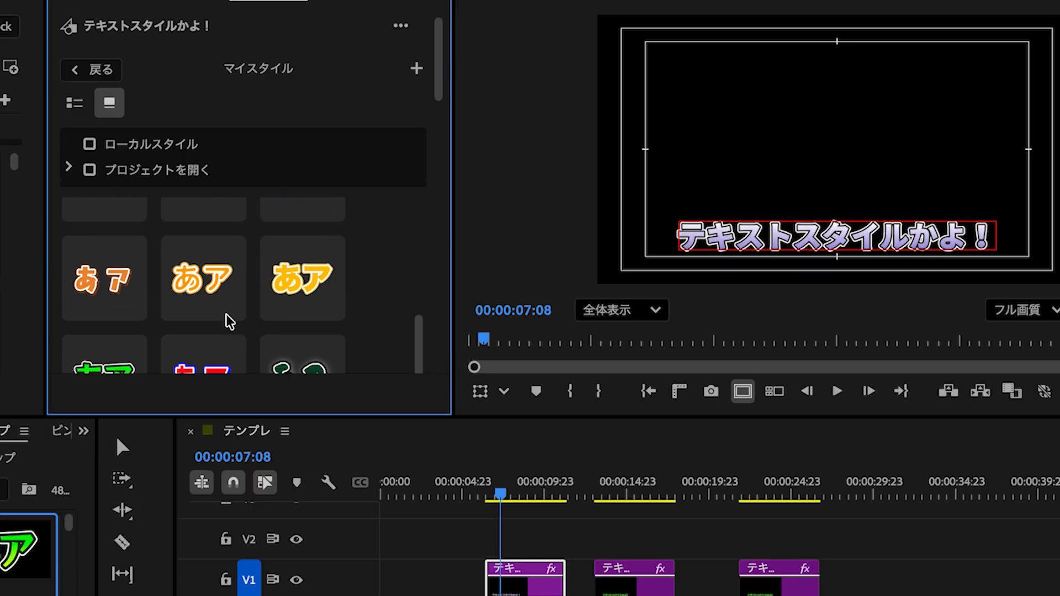
{"action": "left_click", "coordinate": [114, 291]}
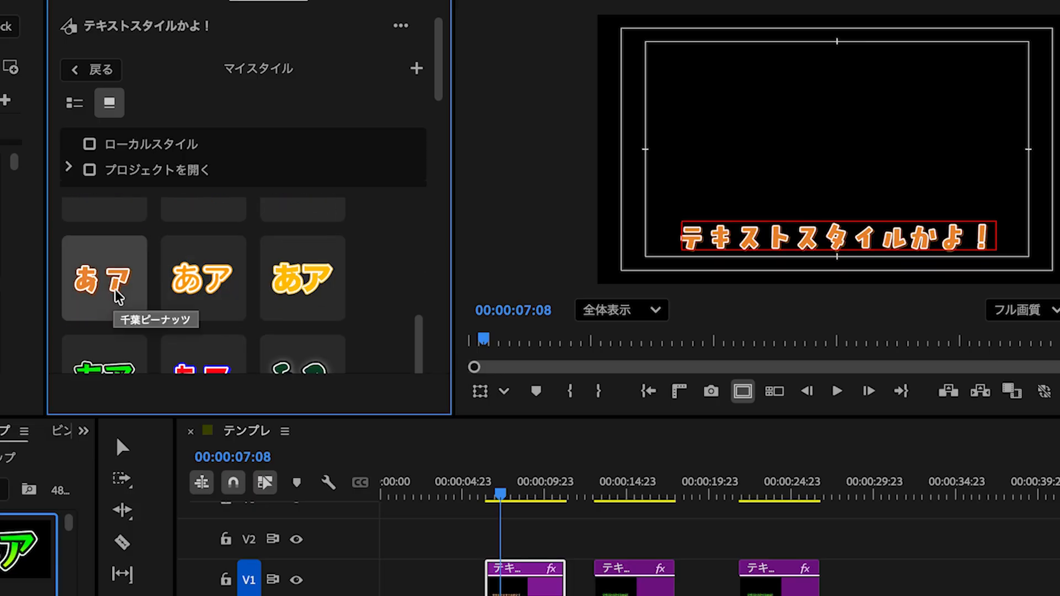
- Apply the look of the 山形さくらんぼ style to the text while keeping its current font
{"action": "scroll", "coordinate": [278, 295], "scroll_direction": "down", "scroll_amount": 5}
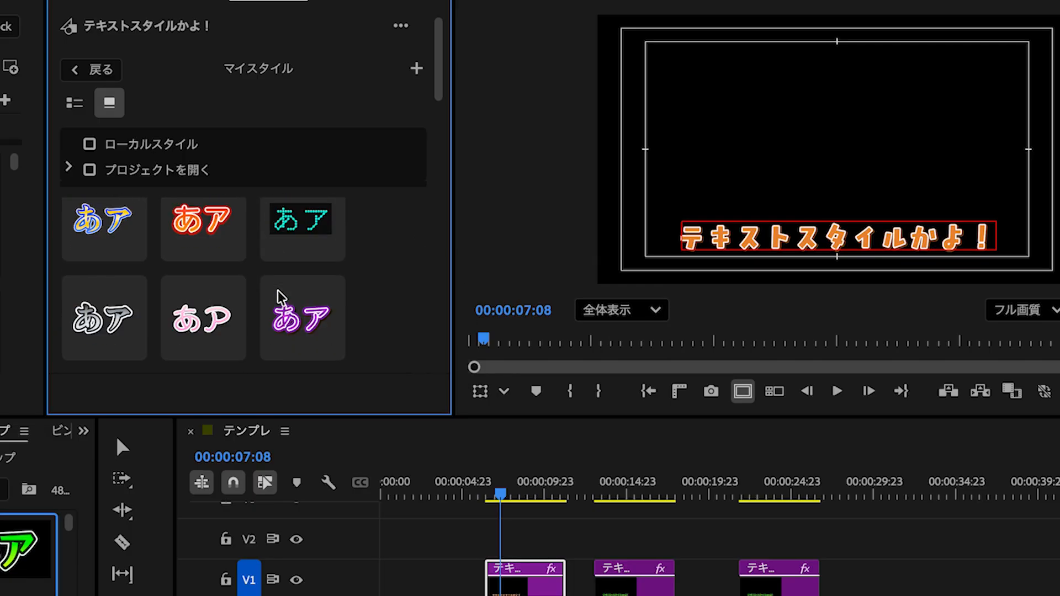
{"action": "scroll", "coordinate": [278, 298], "scroll_direction": "down", "scroll_amount": 3}
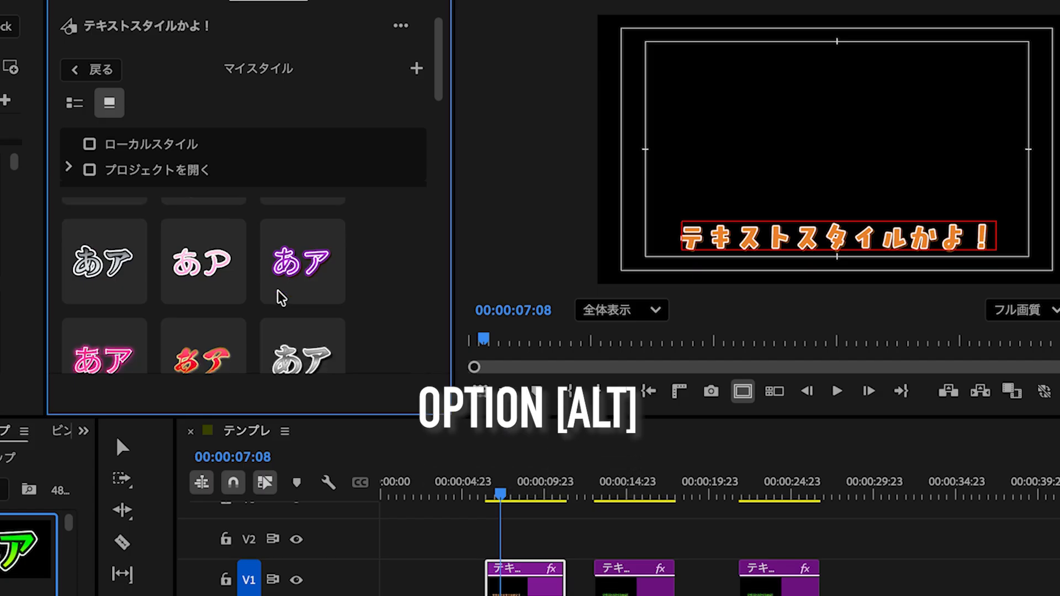
{"action": "left_click", "coordinate": [207, 279], "text": "alt"}
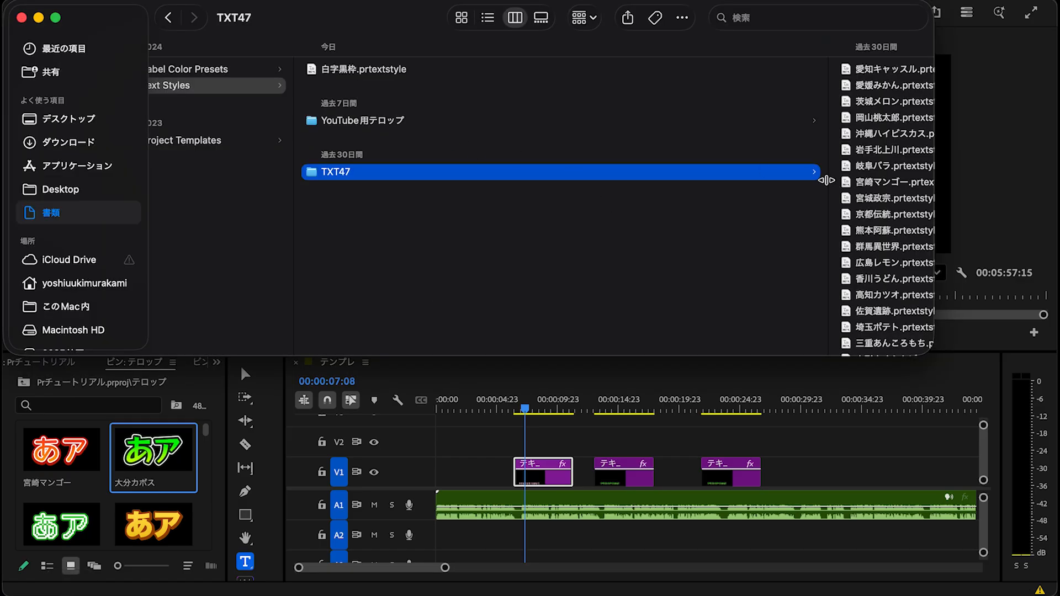
- Switch to Finder and examine the .prtextstyle files in the TXT47 folder
{"action": "left_click_drag", "start_coordinate": [827, 180], "coordinate": [660, 180]}
{"action": "left_click", "coordinate": [768, 168]}
{"action": "key", "text": "Down"}
{"action": "key", "text": "Down"}
{"action": "key", "text": "Down"}
{"action": "key", "text": "Down"}
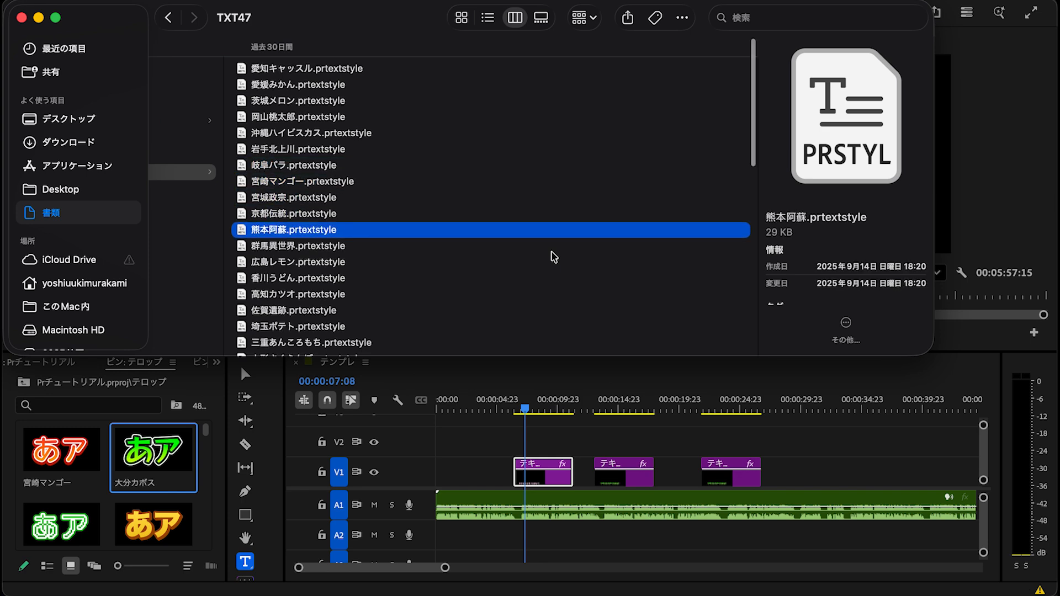
{"action": "scroll", "coordinate": [554, 257], "scroll_direction": "down", "scroll_amount": 5}
{"action": "scroll", "coordinate": [554, 256], "scroll_direction": "down", "scroll_amount": 4}
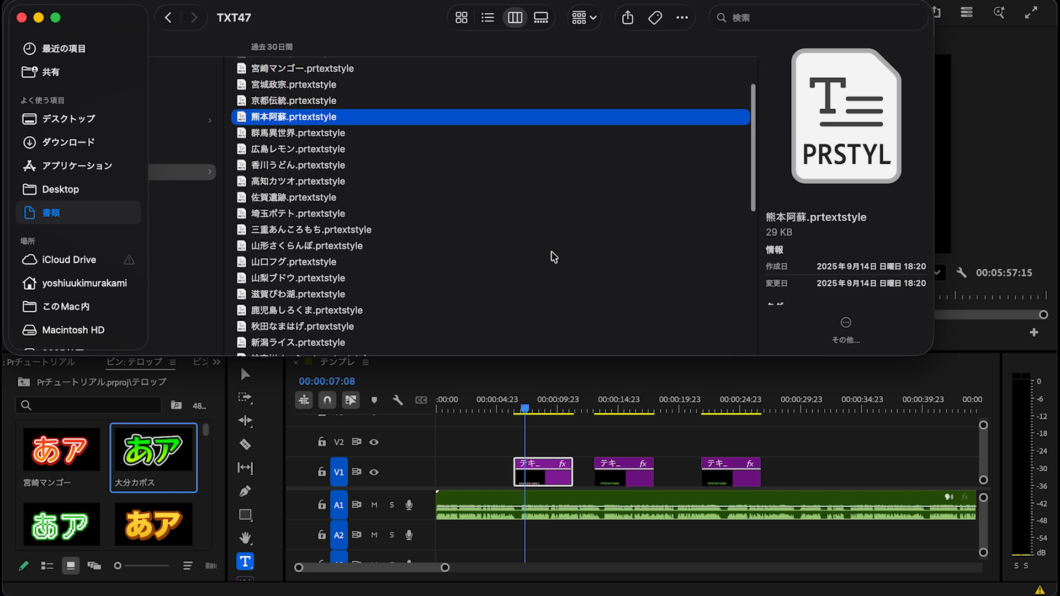
{"action": "left_click", "coordinate": [389, 190]}
{"action": "left_click", "coordinate": [386, 212]}
{"action": "left_click", "coordinate": [378, 298]}
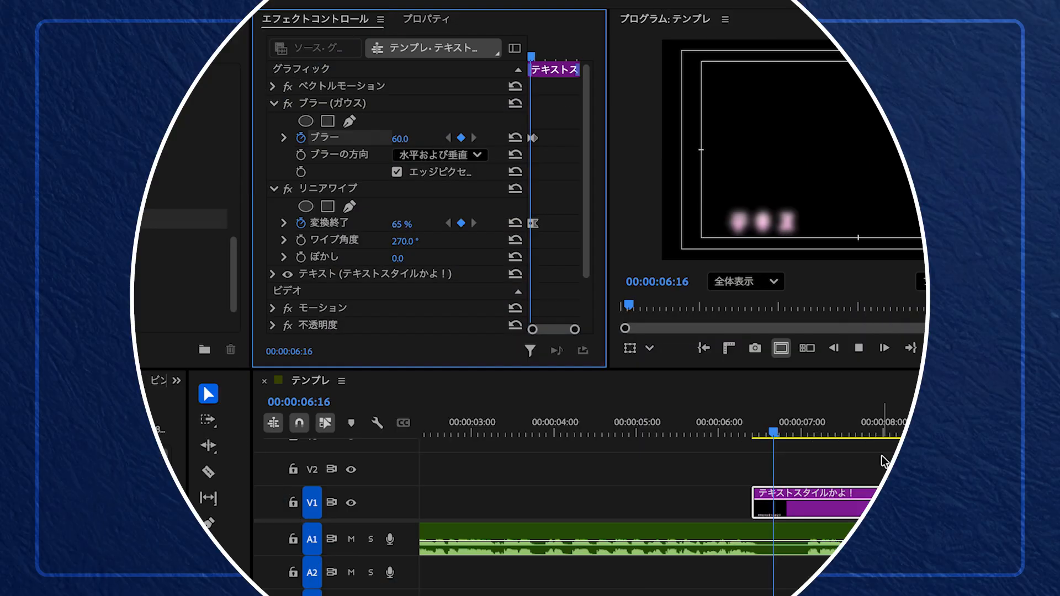
- Set the ぼかし value of the text clip's リニアワイプ effect to 50.0
{"action": "left_click_drag", "start_coordinate": [756, 415], "coordinate": [806, 415]}
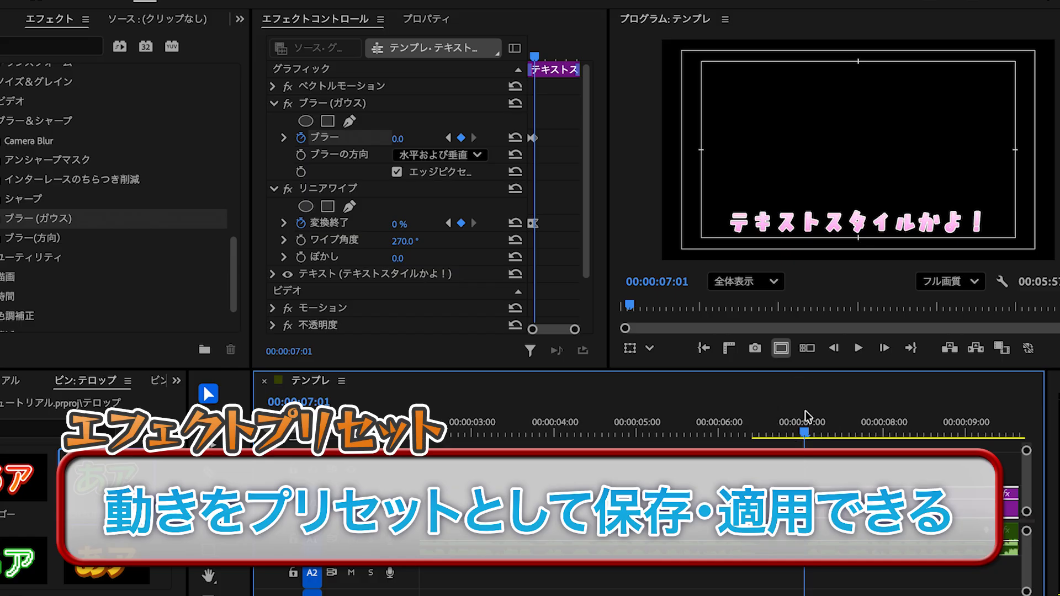
{"action": "left_click", "coordinate": [408, 258]}
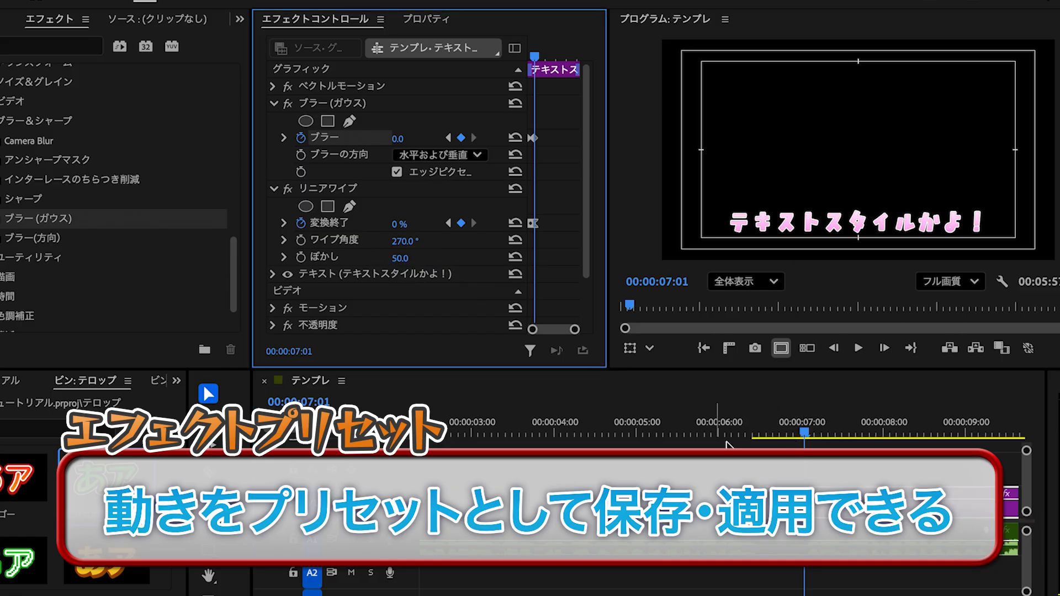
- Play and scrub the start of the text clip to review the blur and wipe animation
{"action": "left_click", "coordinate": [763, 429]}
{"action": "key", "text": "space"}
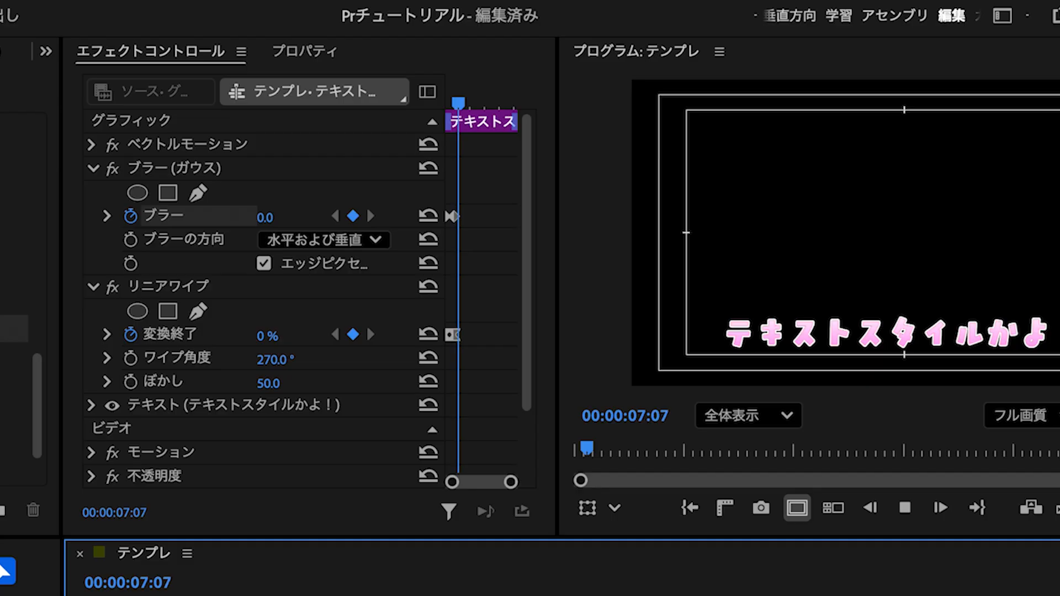
{"action": "left_click", "coordinate": [761, 594]}
{"action": "key", "text": "space"}
{"action": "left_click", "coordinate": [761, 594]}
{"action": "key", "text": "space"}
{"action": "key", "text": "space"}
{"action": "left_click_drag", "start_coordinate": [771, 594], "coordinate": [828, 595]}
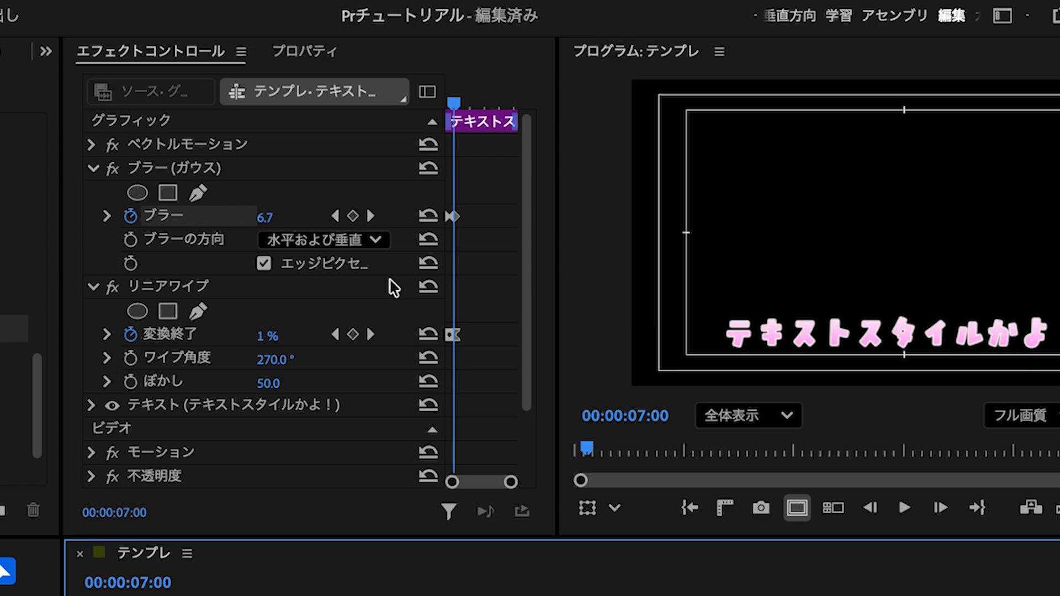
- Select the ブラー (ガウス) and リニアワイプ effects together and start saving them as a preset
{"action": "left_click_drag", "start_coordinate": [451, 106], "coordinate": [466, 102]}
{"action": "left_click", "coordinate": [189, 172]}
{"action": "left_click", "coordinate": [180, 286]}
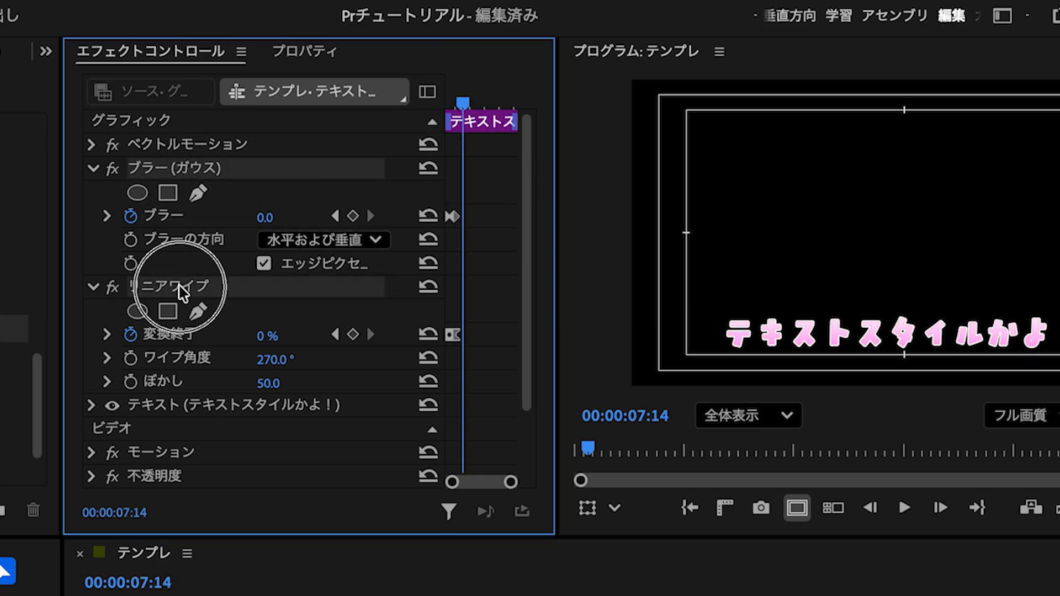
{"action": "right_click", "coordinate": [179, 291]}
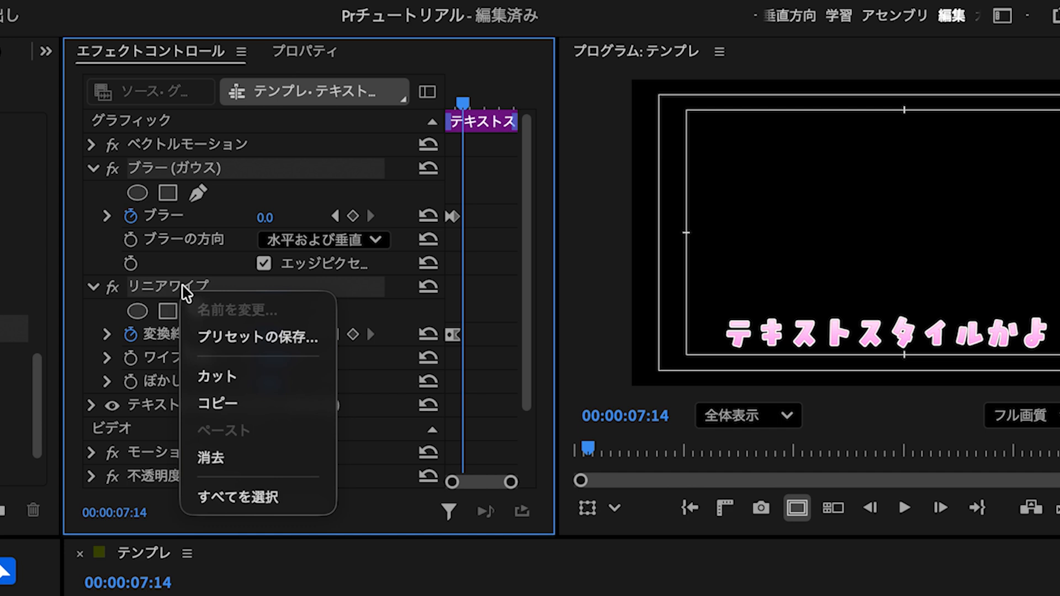
{"action": "left_click", "coordinate": [295, 355]}
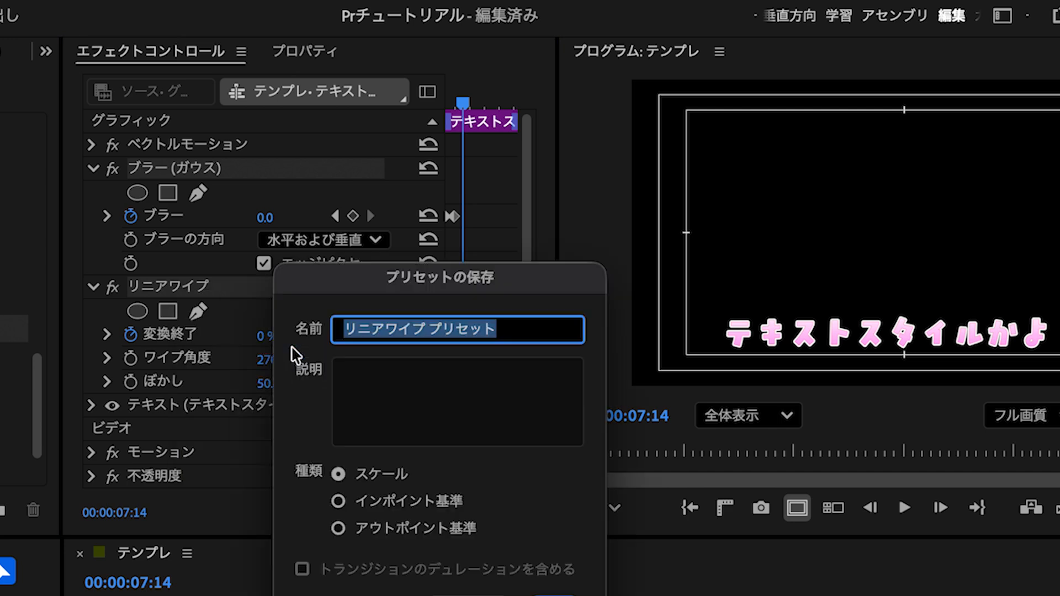
- Name the preset リニアワイプ &ブラー, set its type to インポイント基準, and save it
{"action": "type", "text": "&ブラー"}
{"action": "key", "text": "Return"}
{"action": "left_click", "coordinate": [545, 329]}
{"action": "key", "text": "BackSpace"}
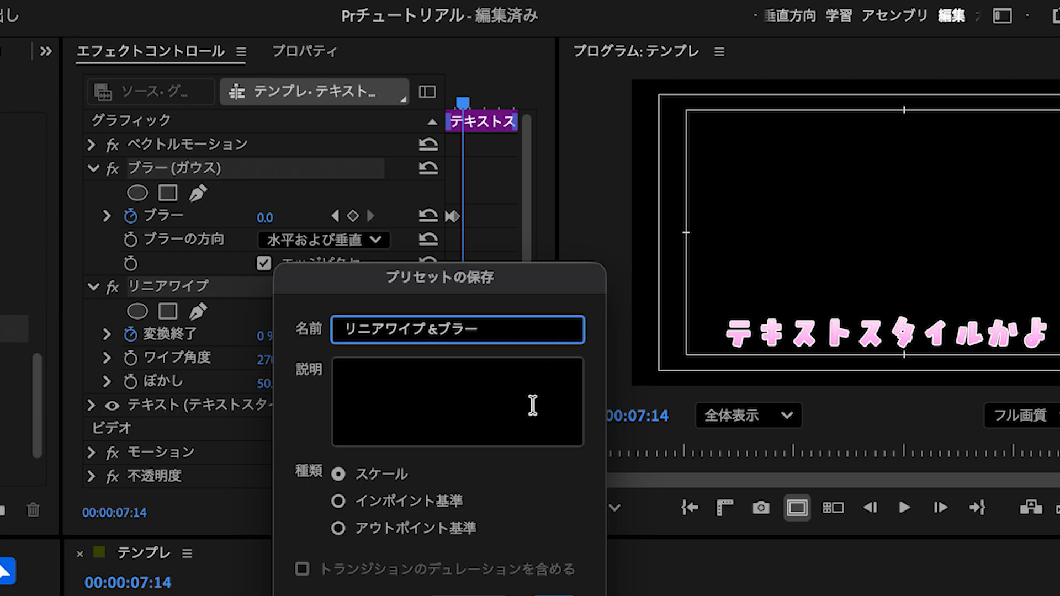
{"action": "left_click", "coordinate": [339, 501]}
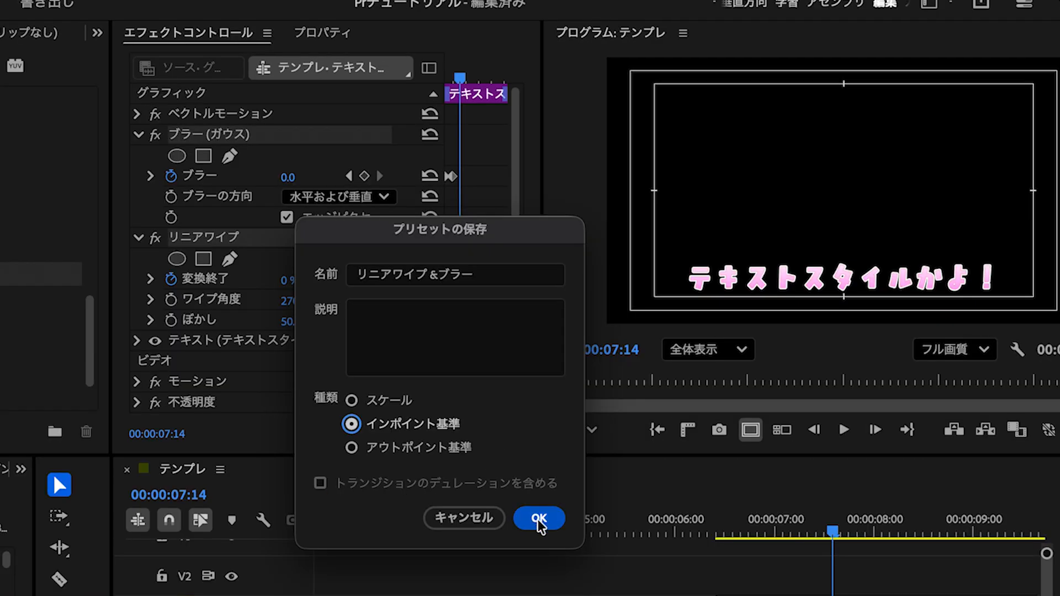
{"action": "left_click", "coordinate": [538, 518]}
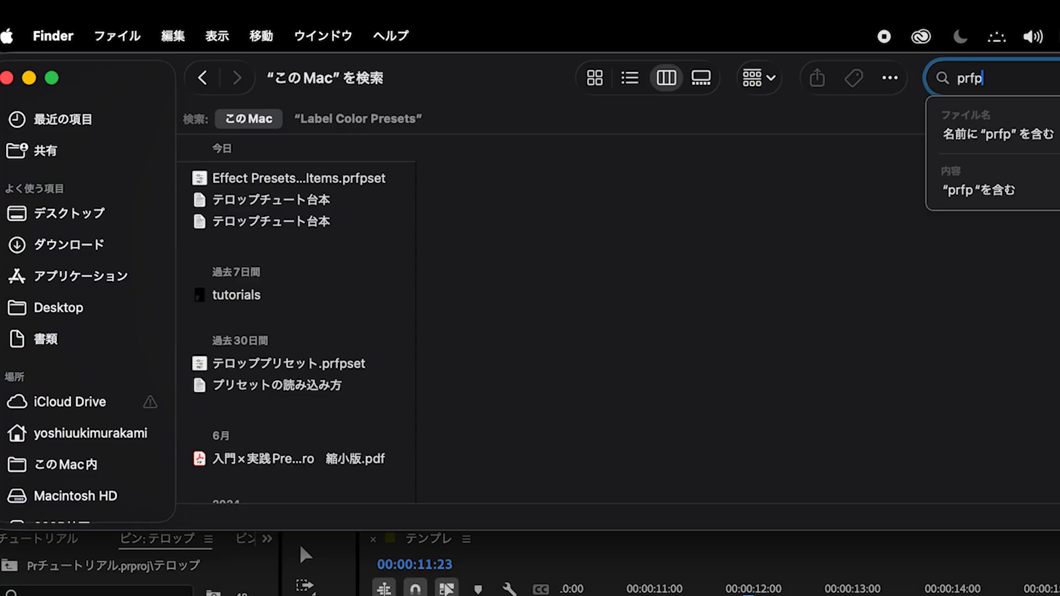
- Select Effect Presets and Custom Items.prfpset among the Finder search results to check its storage location
{"action": "left_click", "coordinate": [310, 184]}
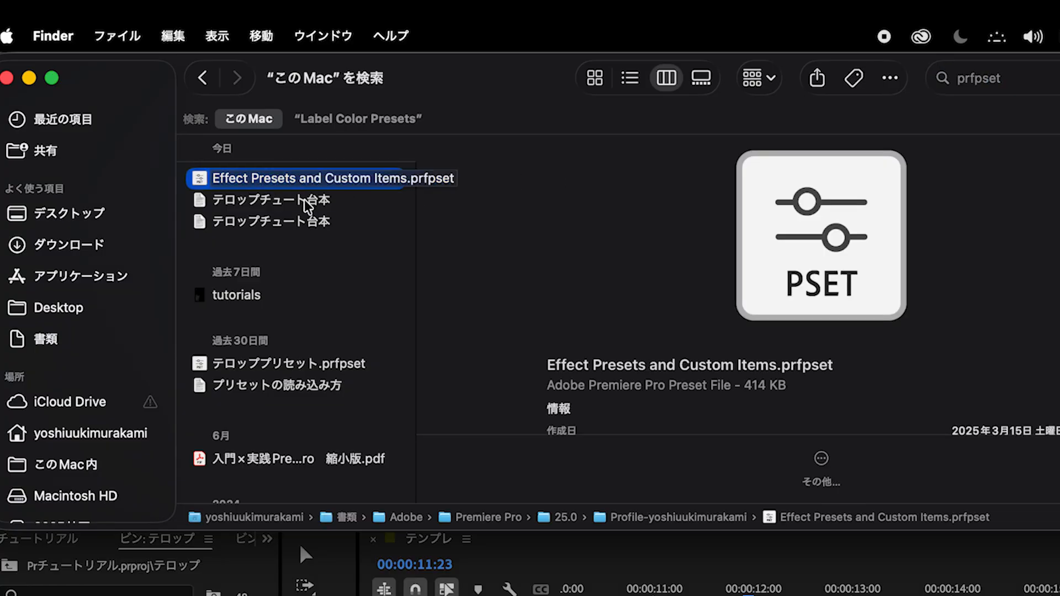
- Import テロッププリセット.prfpset into the effects' プリセット folder and expand that folder
{"action": "right_click", "coordinate": [202, 140]}
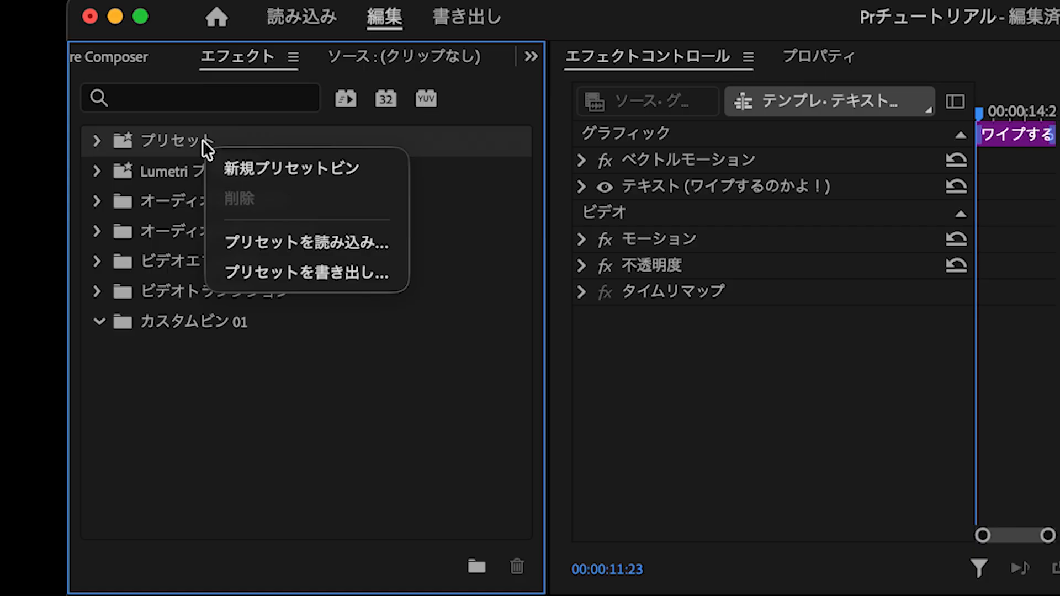
{"action": "left_click", "coordinate": [387, 250]}
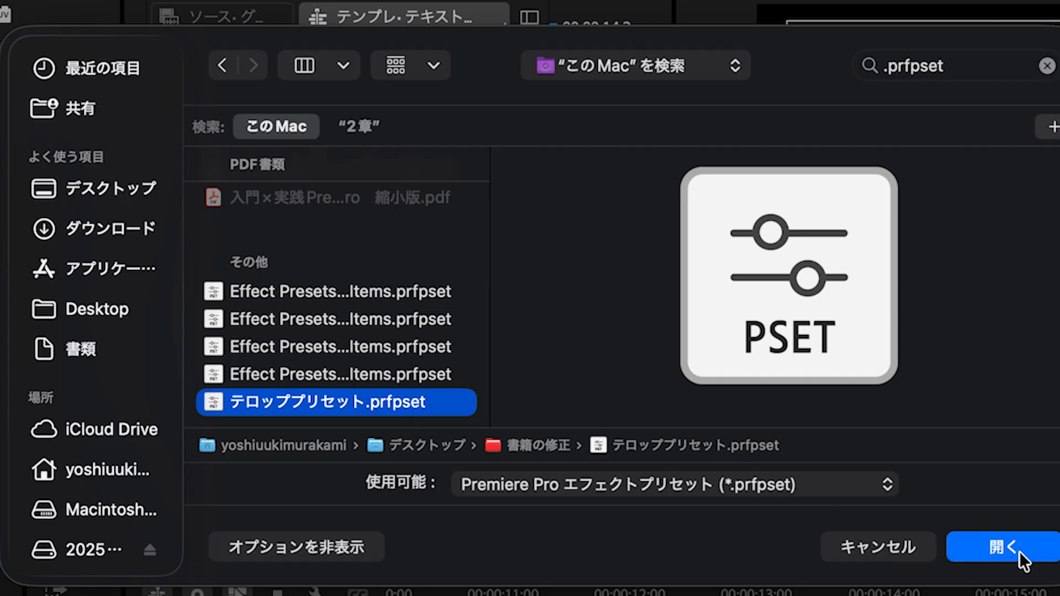
{"action": "left_click", "coordinate": [1008, 547]}
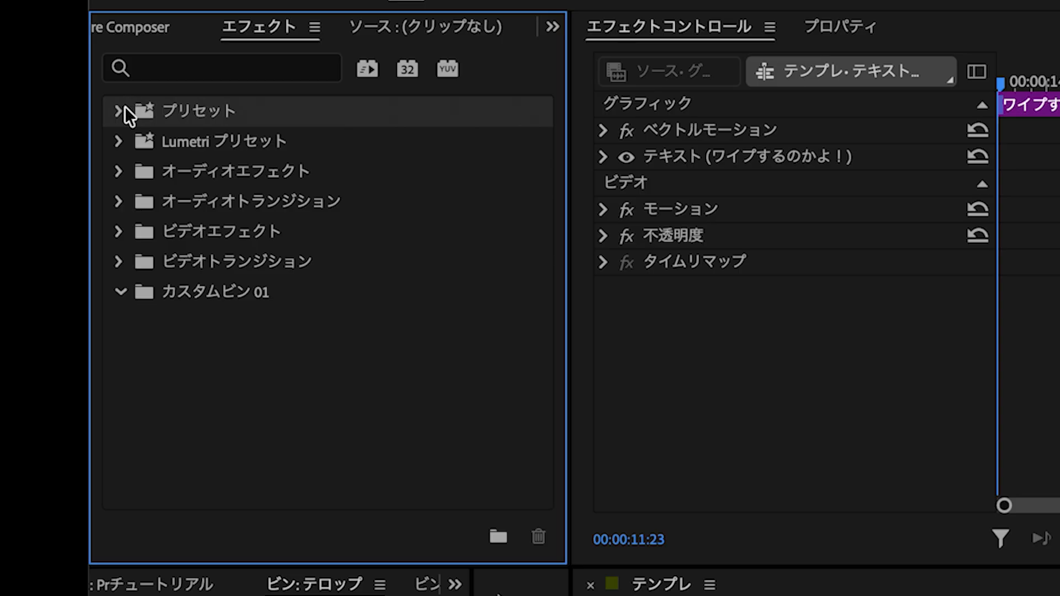
{"action": "left_click", "coordinate": [121, 110]}
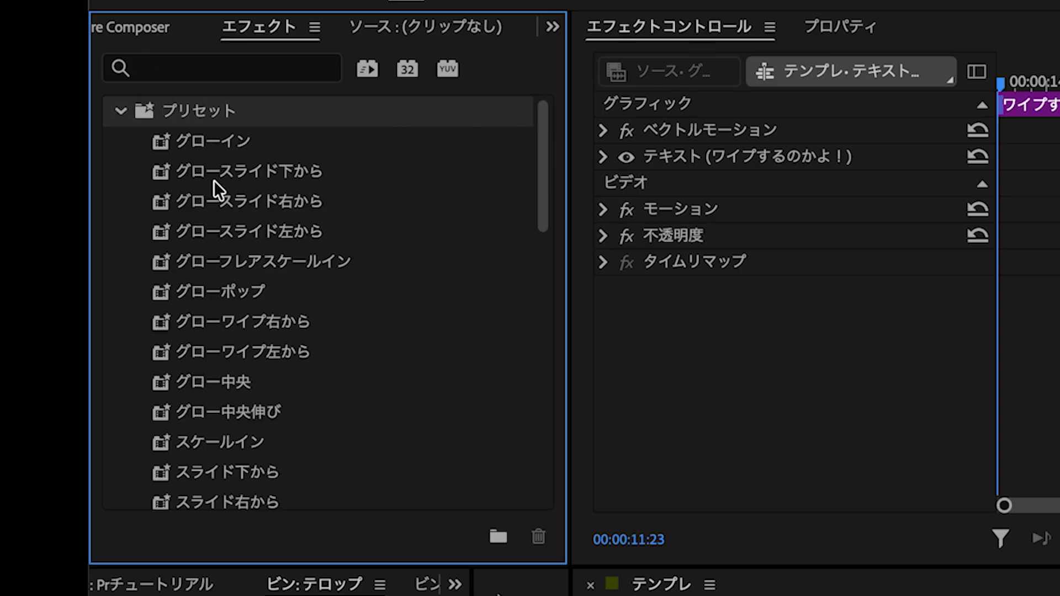
- Look through the imported presets in the プリセット folder
{"action": "scroll", "coordinate": [218, 319], "scroll_direction": "down", "scroll_amount": 10}
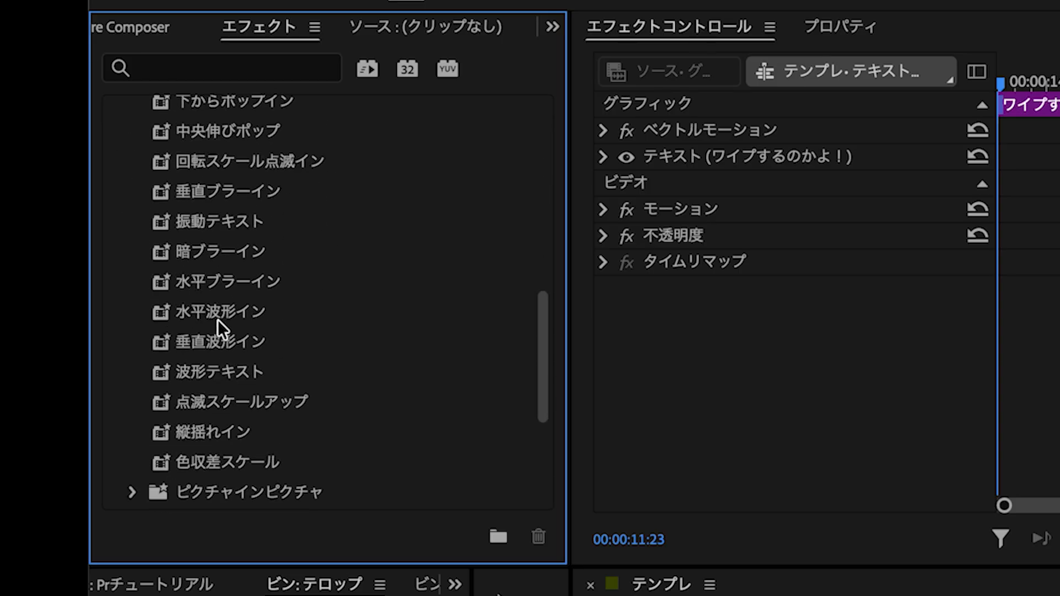
{"action": "scroll", "coordinate": [218, 320], "scroll_direction": "down", "scroll_amount": 3}
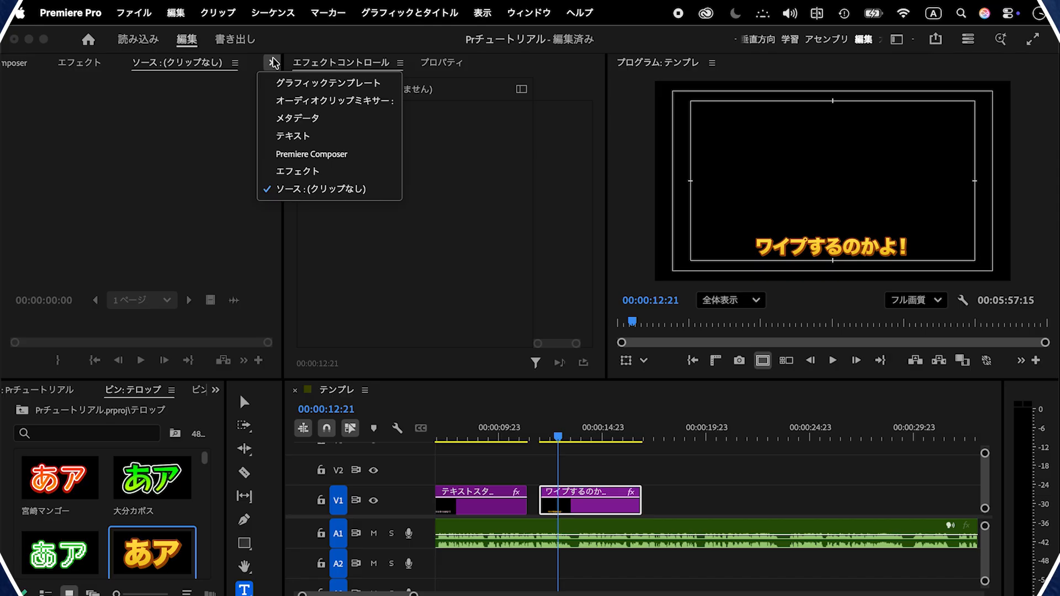
- Place the ツッコミローワーサード and 注目テロップ graphic templates one after the other on V1, following the ワイプするのかよ！ clip
{"action": "left_click", "coordinate": [291, 82]}
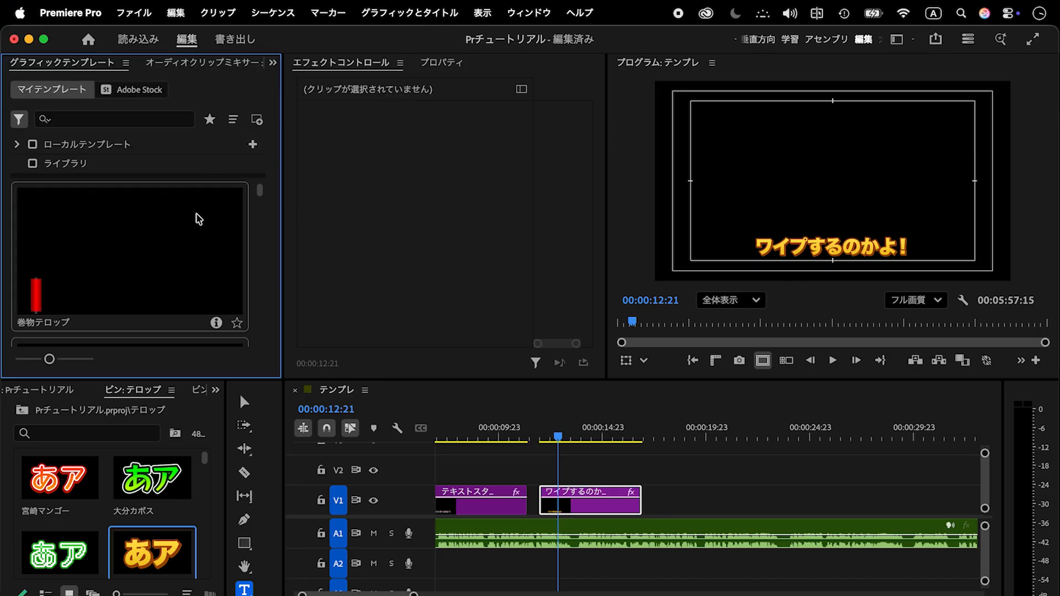
{"action": "left_click", "coordinate": [196, 214]}
{"action": "scroll", "coordinate": [133, 266], "scroll_direction": "down", "scroll_amount": 1}
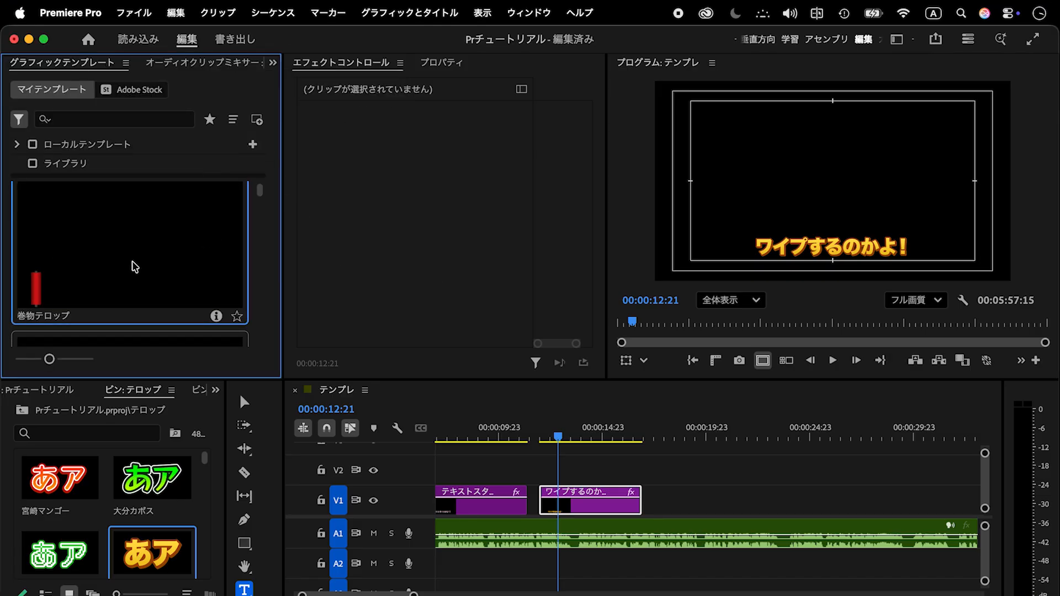
{"action": "mouse_move", "coordinate": [262, 192]}
{"action": "left_mouse_down"}
{"action": "mouse_move", "coordinate": [260, 208]}
{"action": "mouse_move", "coordinate": [260, 197]}
{"action": "left_mouse_up"}
{"action": "left_click_drag", "start_coordinate": [680, 429], "coordinate": [689, 429]}
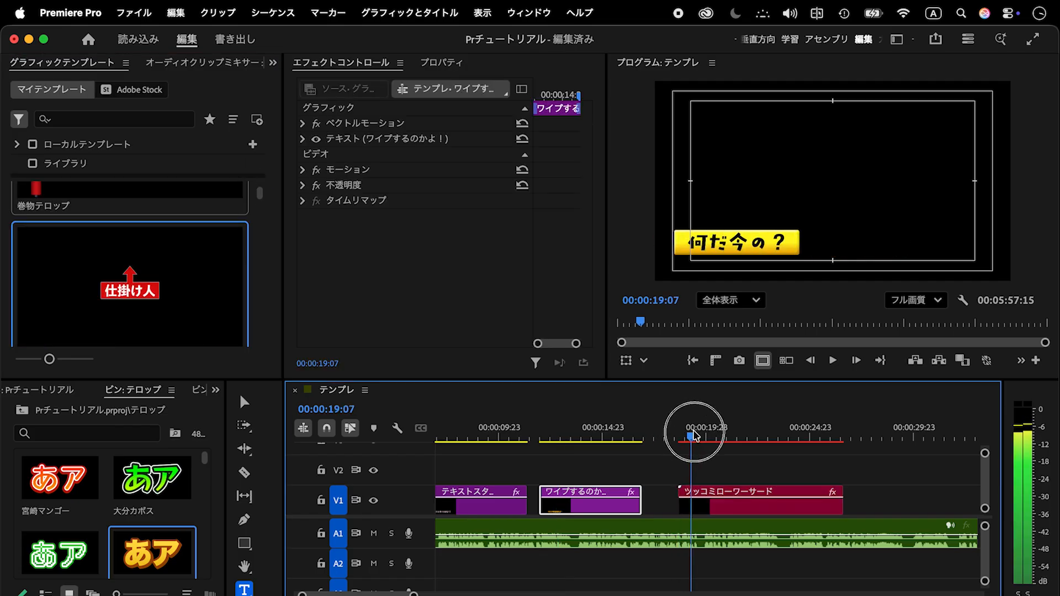
{"action": "left_click", "coordinate": [178, 298]}
{"action": "left_click_drag", "start_coordinate": [178, 299], "coordinate": [877, 499]}
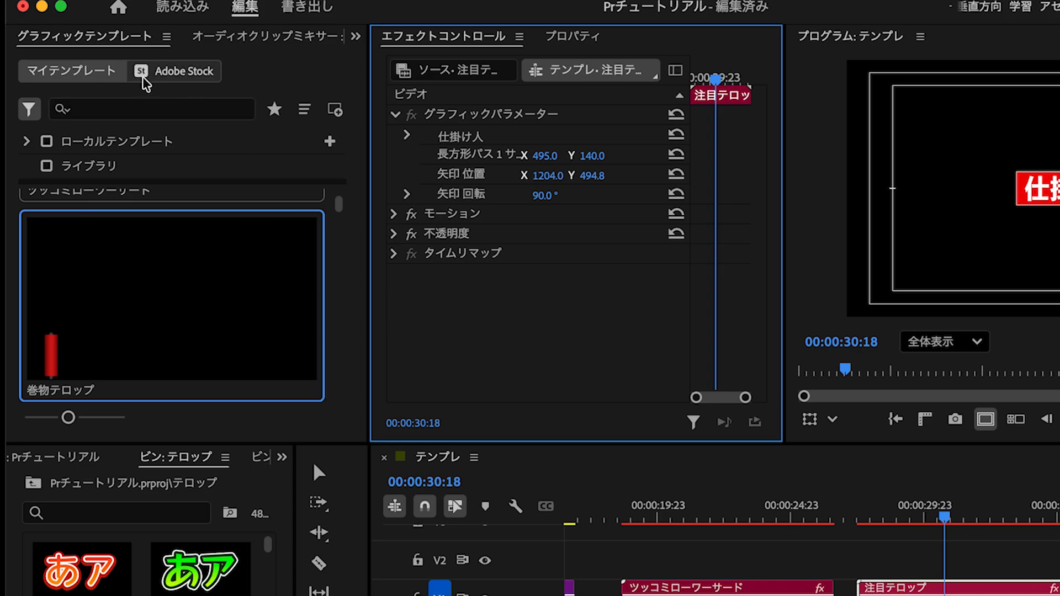
- Limit the Adobe Stock graphic templates to 無料 and page through the offered templates
{"action": "left_click", "coordinate": [172, 78]}
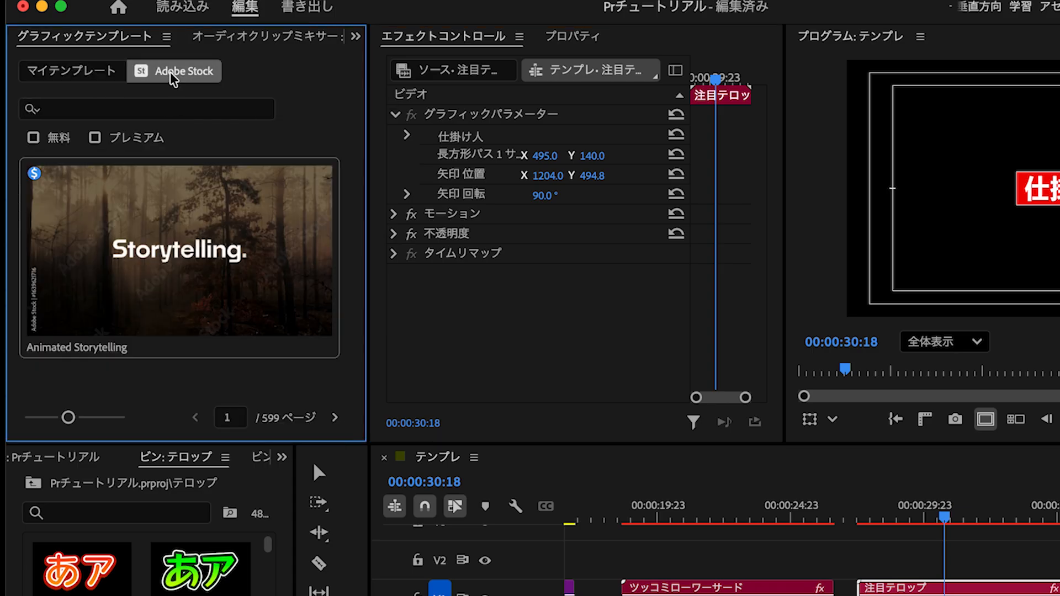
{"action": "left_click", "coordinate": [56, 138]}
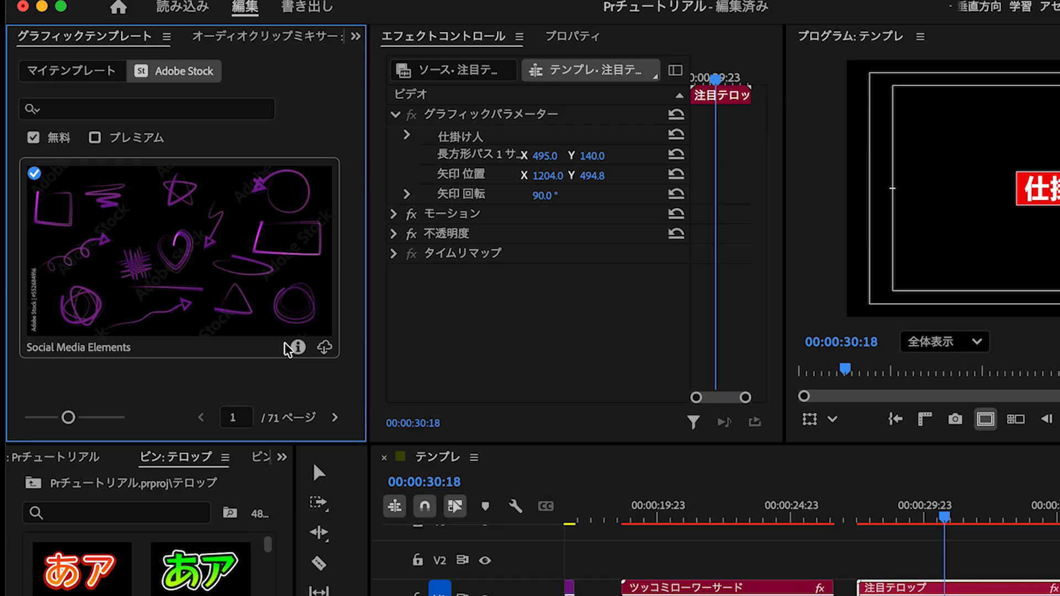
{"action": "left_click", "coordinate": [334, 420]}
{"action": "left_click", "coordinate": [334, 420]}
{"action": "left_click", "coordinate": [334, 420]}
{"action": "left_click", "coordinate": [334, 421]}
{"action": "left_click", "coordinate": [334, 420]}
{"action": "left_click", "coordinate": [334, 421]}
{"action": "left_click", "coordinate": [334, 421]}
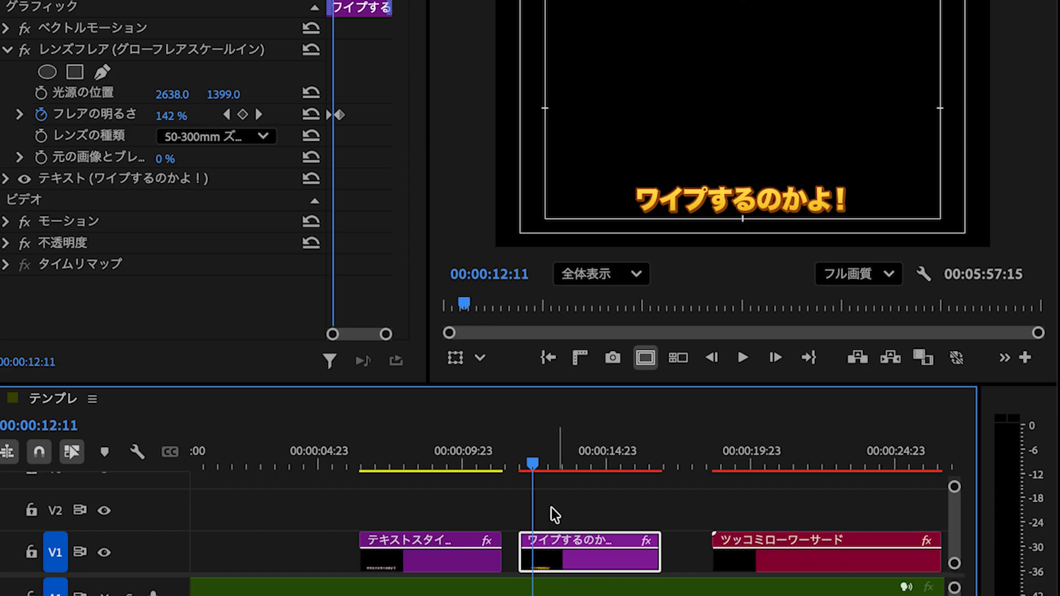
- Start exporting the ワイプするのかよ！ text clip in the テンプレ sequence as a motion graphics template
{"action": "mouse_move", "coordinate": [532, 464]}
{"action": "left_mouse_down"}
{"action": "mouse_move", "coordinate": [516, 462]}
{"action": "mouse_move", "coordinate": [527, 470]}
{"action": "left_mouse_up"}
{"action": "right_click", "coordinate": [560, 548]}
{"action": "scroll", "coordinate": [656, 571], "scroll_direction": "down", "scroll_amount": 5}
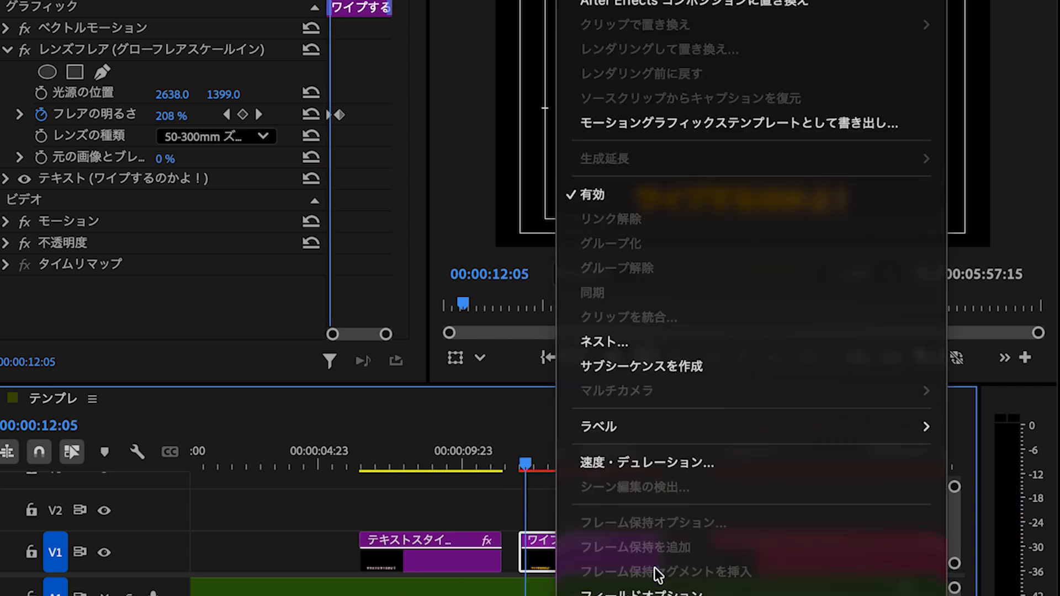
{"action": "scroll", "coordinate": [664, 452], "scroll_direction": "up", "scroll_amount": 5}
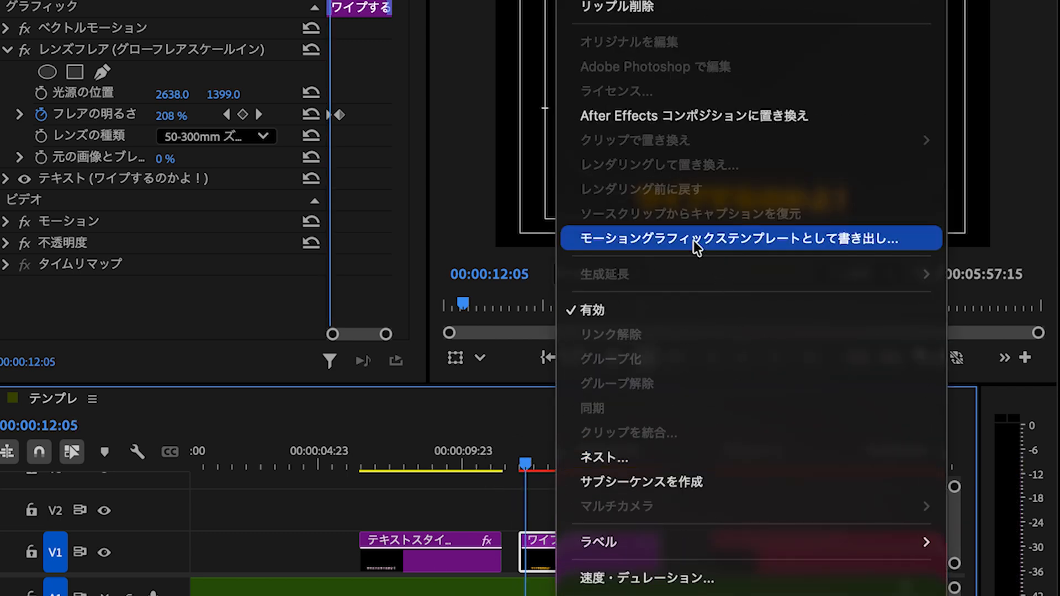
{"action": "left_click", "coordinate": [889, 243]}
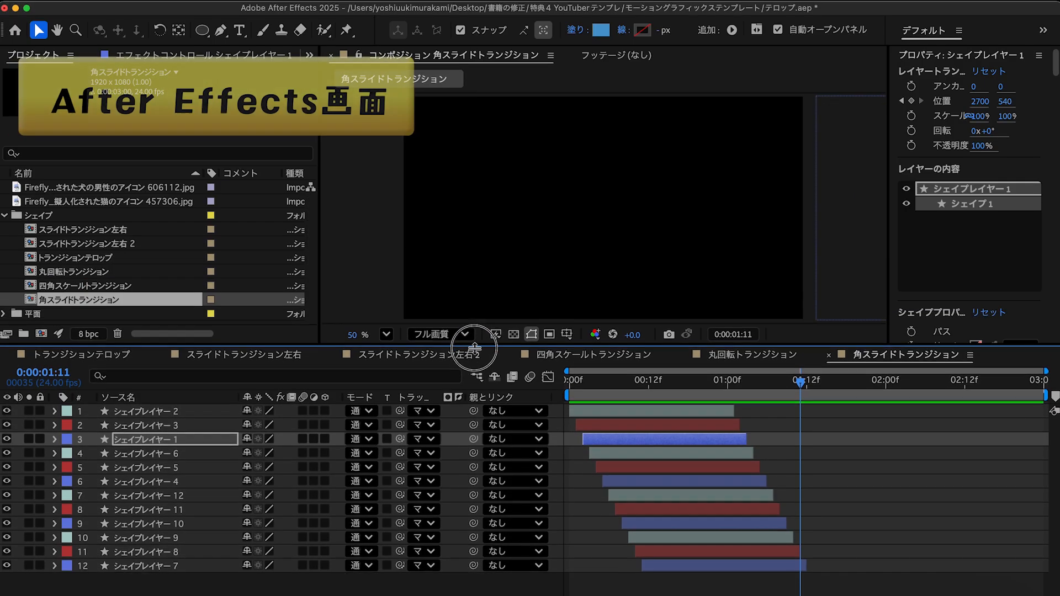
- In After Effects, preview the 角スライドトランジション composition and set it as the primary composition in エッセンシャルグラフィックス
{"action": "key", "text": "space"}
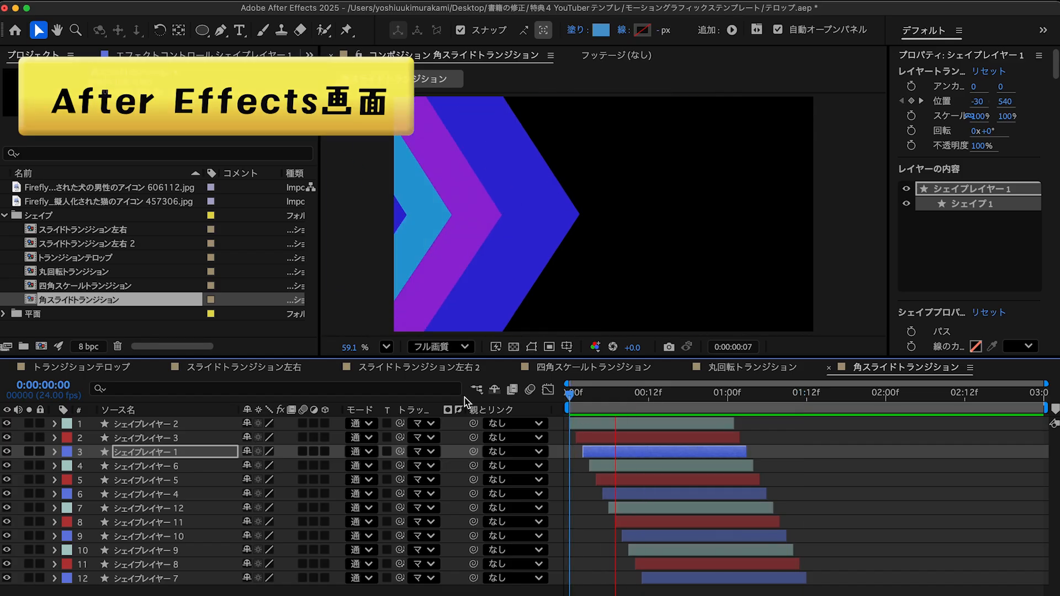
{"action": "key", "text": "space"}
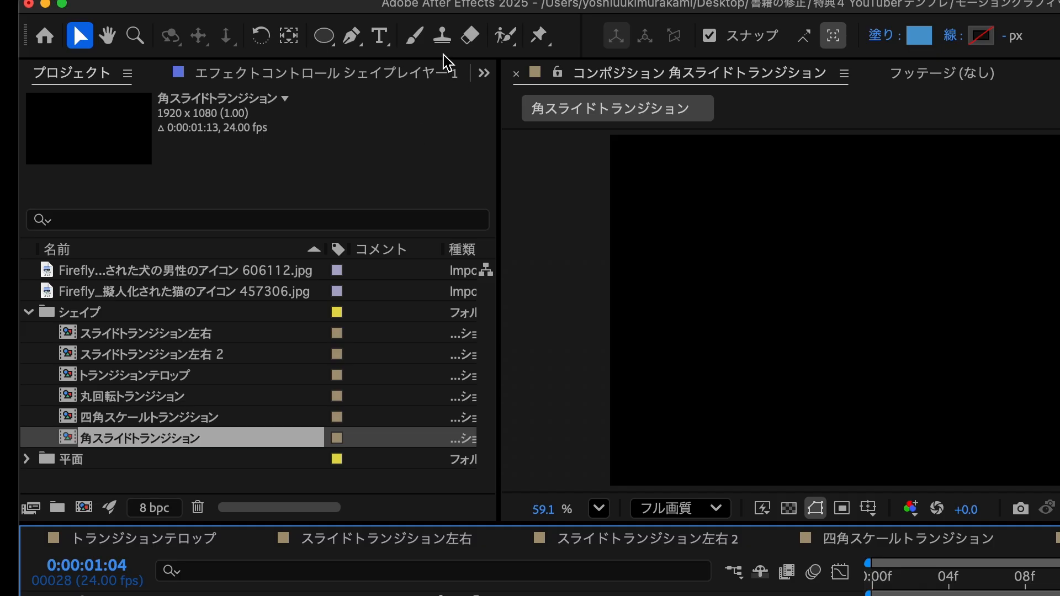
{"action": "left_click", "coordinate": [254, 55]}
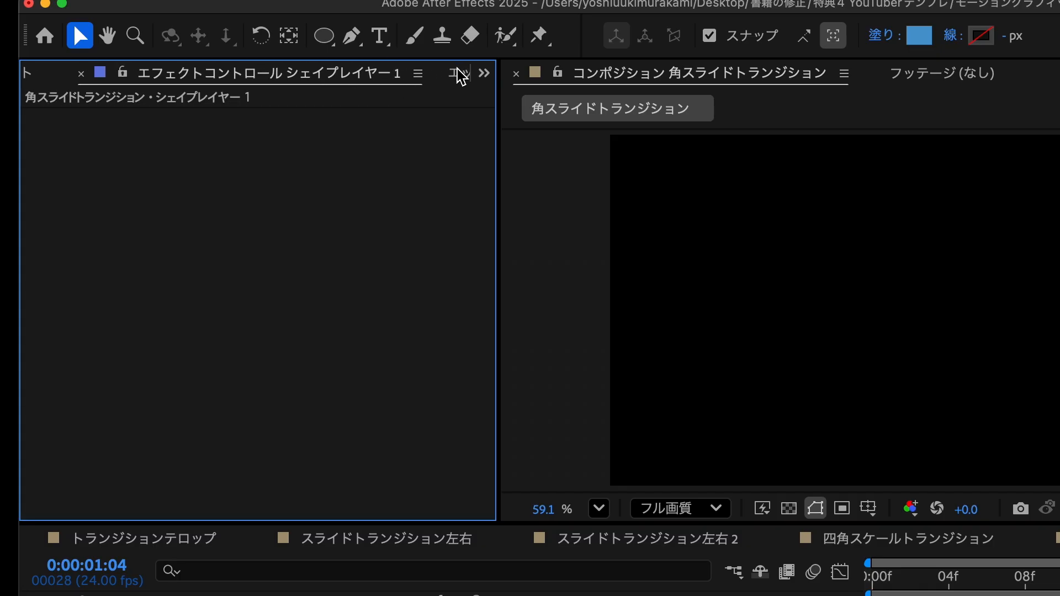
{"action": "left_click", "coordinate": [309, 54]}
{"action": "left_click", "coordinate": [337, 69]}
{"action": "left_click", "coordinate": [418, 111]}
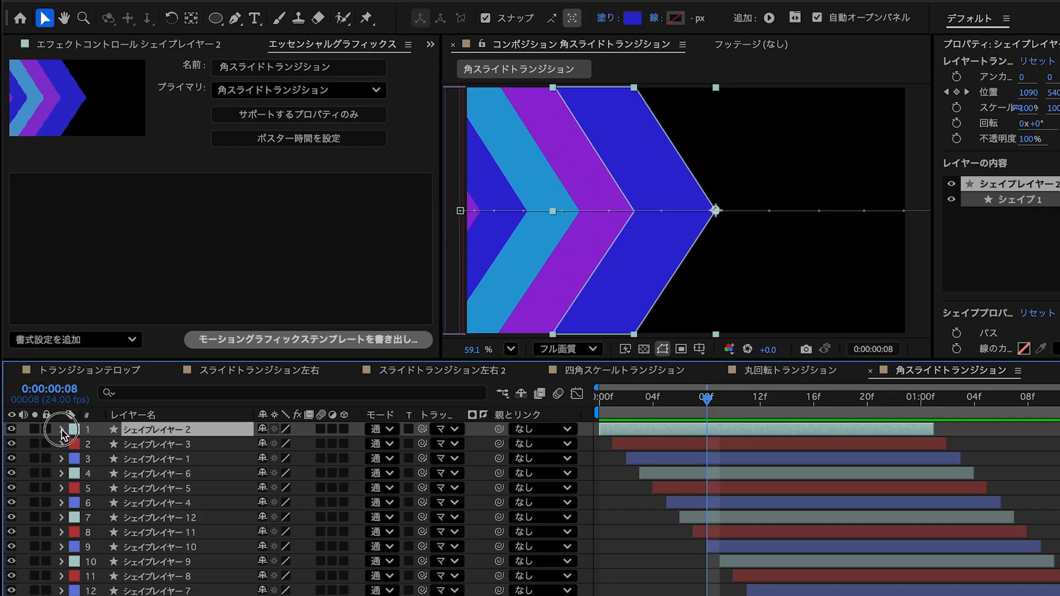
- Add the 塗り 1 カラー property of シェイプレイヤー 2 to the template's editable controls and change it to a brighter blue
{"action": "left_click", "coordinate": [63, 429]}
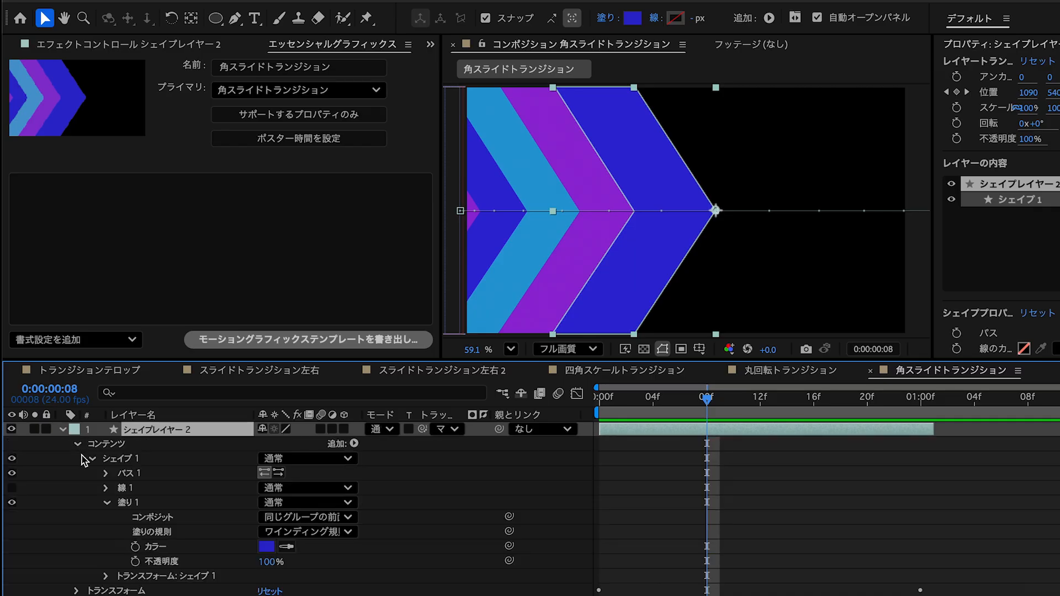
{"action": "left_click_drag", "start_coordinate": [173, 550], "coordinate": [166, 239]}
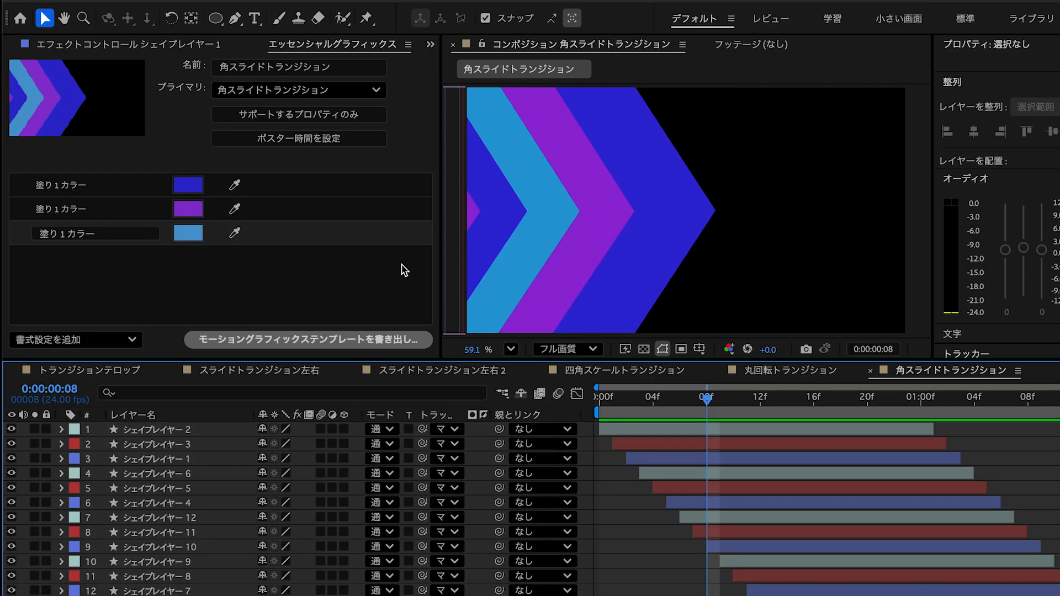
{"action": "left_click", "coordinate": [198, 186]}
{"action": "left_click", "coordinate": [487, 318]}
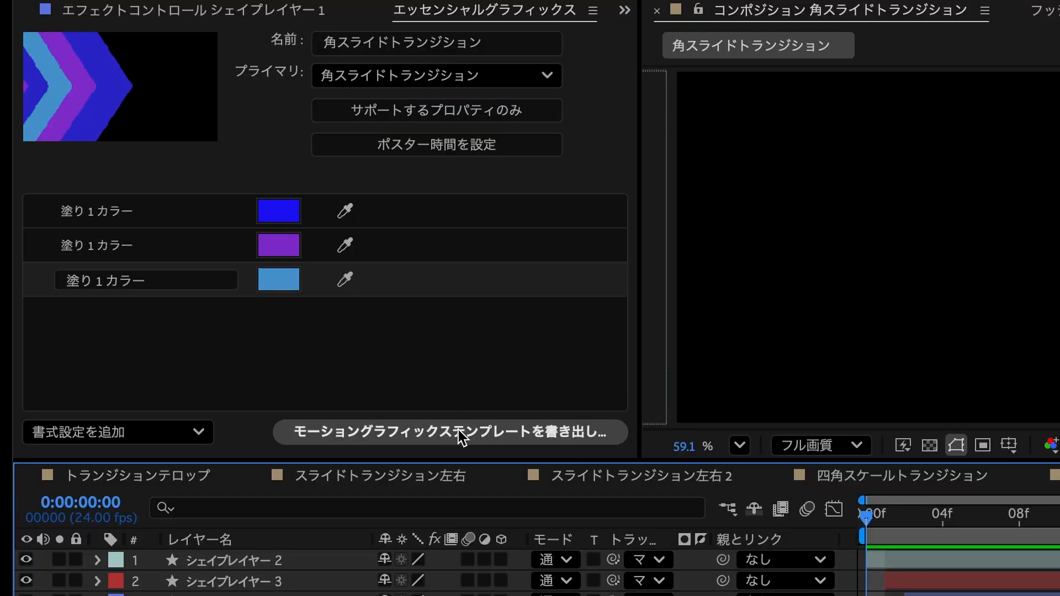
- Start exporting 角スライドトランジション as a motion graphics template with ローカルドライブ as the destination
{"action": "left_click", "coordinate": [461, 438]}
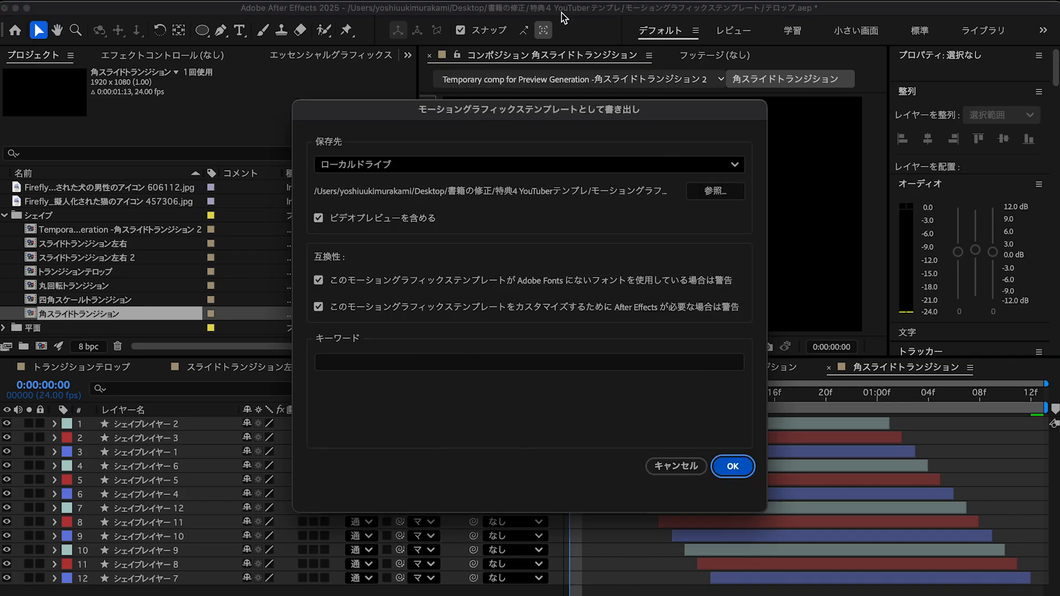
{"action": "left_click", "coordinate": [566, 363]}
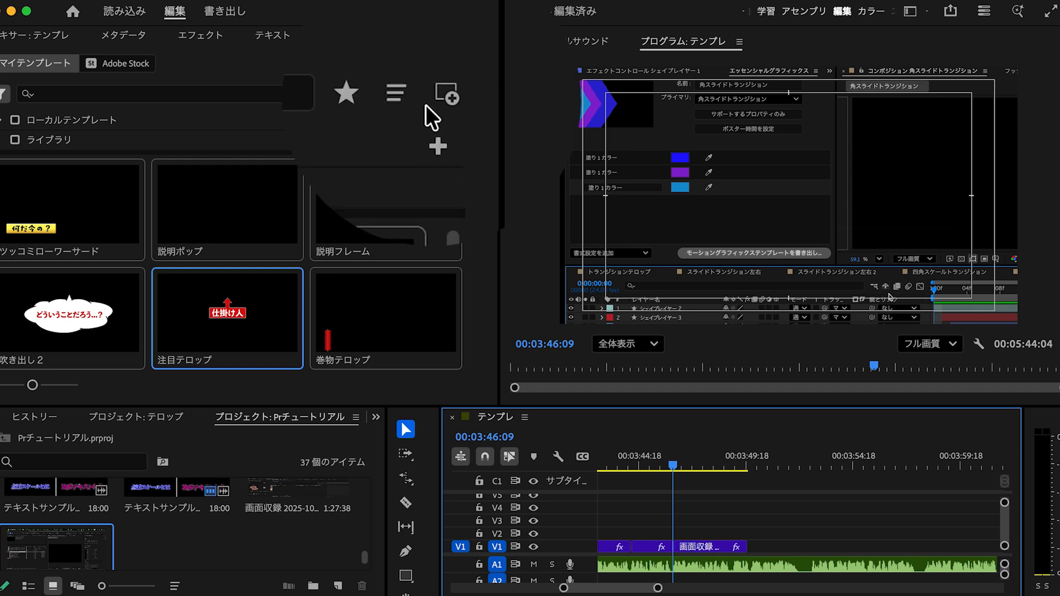
- In Premiere Pro, install 角スライドトランジション.mogrt and place it on V2 over the end of the 画面収録 clip
{"action": "left_click", "coordinate": [442, 105]}
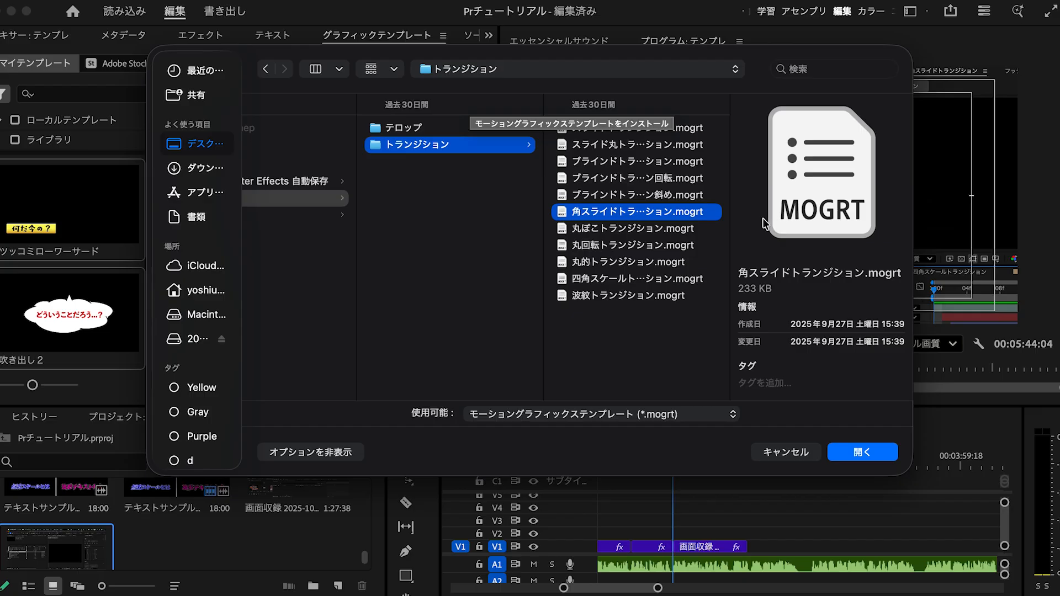
{"action": "left_click", "coordinate": [883, 460]}
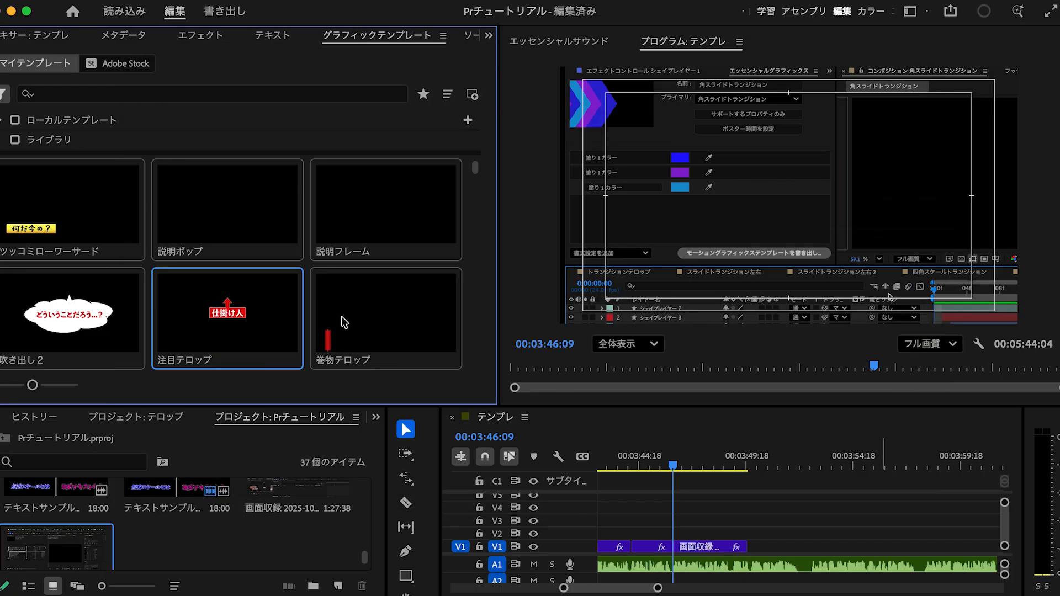
{"action": "scroll", "coordinate": [342, 315], "scroll_direction": "down", "scroll_amount": 5}
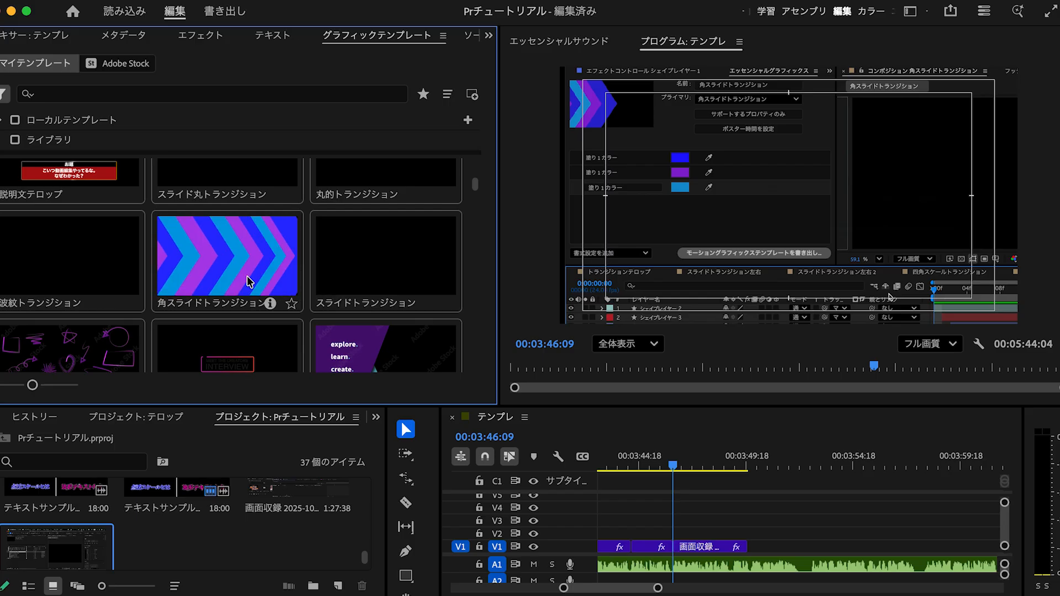
{"action": "left_click_drag", "start_coordinate": [267, 280], "coordinate": [757, 536]}
{"action": "scroll", "coordinate": [742, 530], "scroll_direction": "up", "scroll_amount": 5}
{"action": "left_click", "coordinate": [756, 461]}
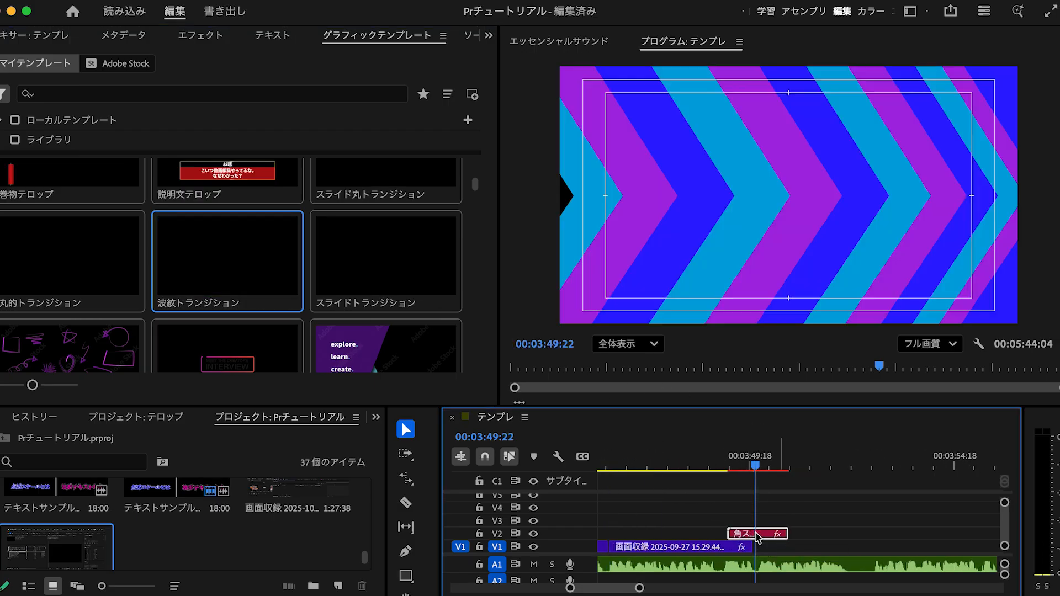
{"action": "left_click", "coordinate": [756, 461]}
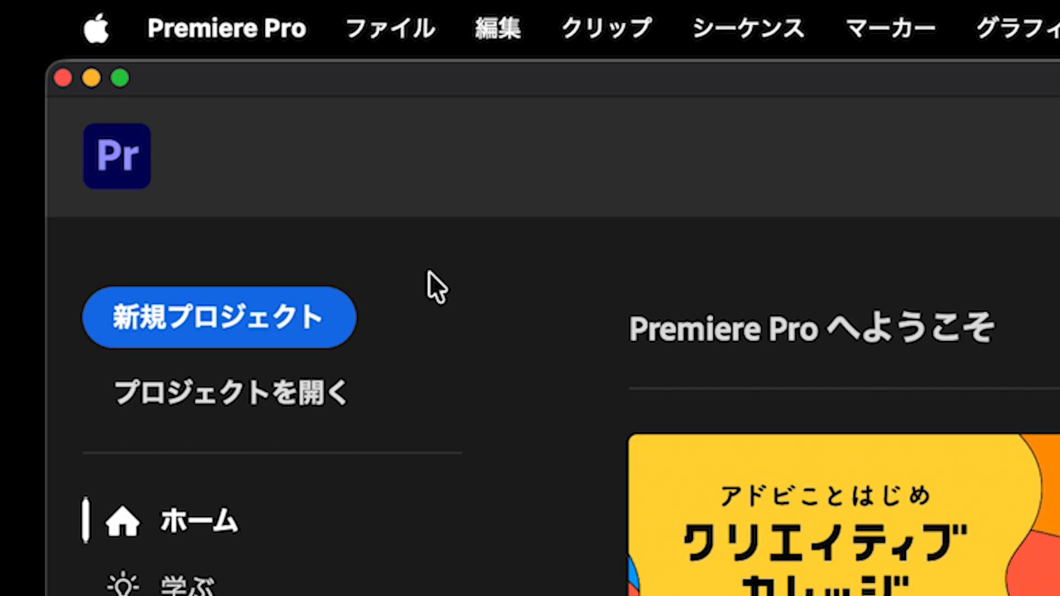
- Add テンプレ用プロジェクト.prproj as a project template under the name テンプレ用プロジェクト and create the new project 名称未設定 from it
{"action": "left_click", "coordinate": [330, 306]}
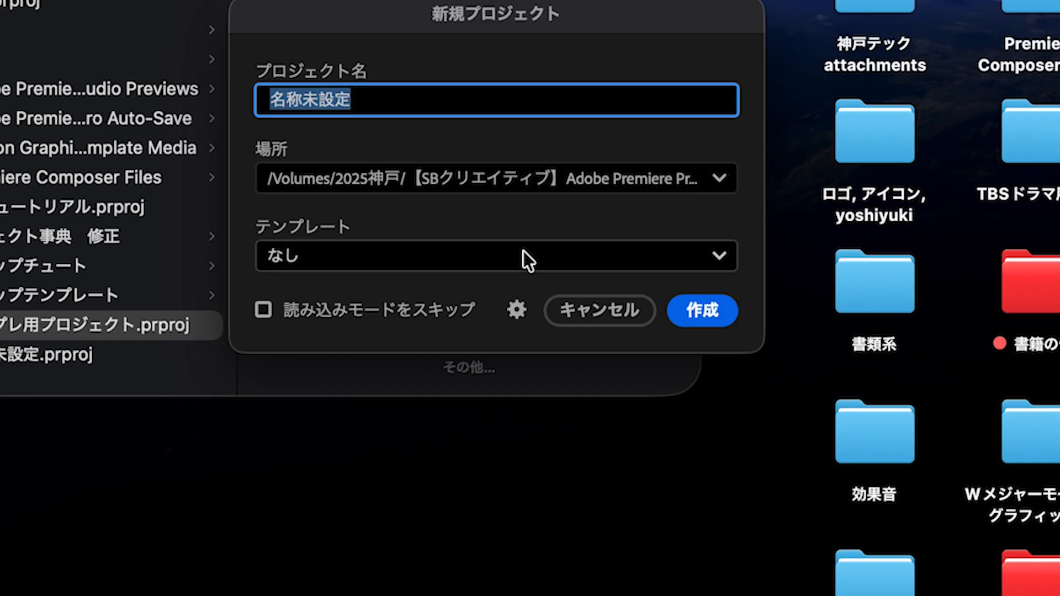
{"action": "left_click", "coordinate": [523, 256]}
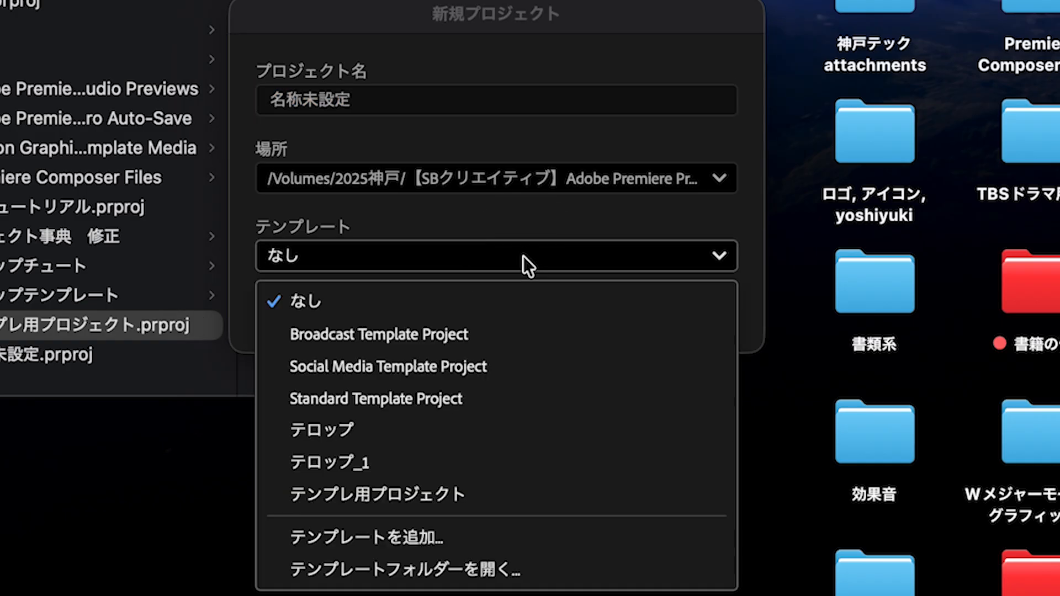
{"action": "left_click", "coordinate": [465, 538]}
{"action": "left_click", "coordinate": [553, 428]}
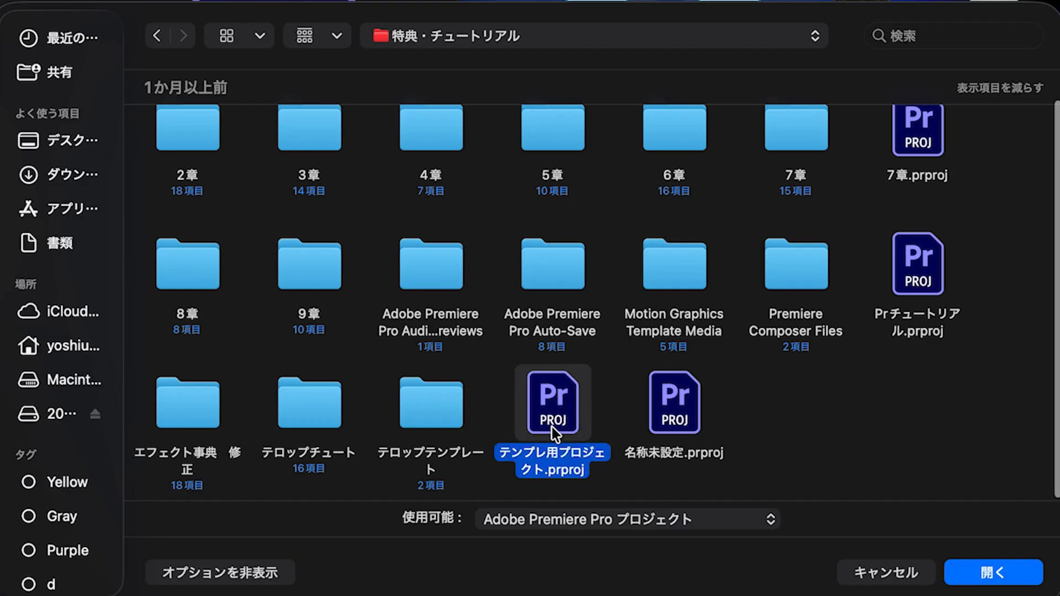
{"action": "left_click", "coordinate": [988, 573]}
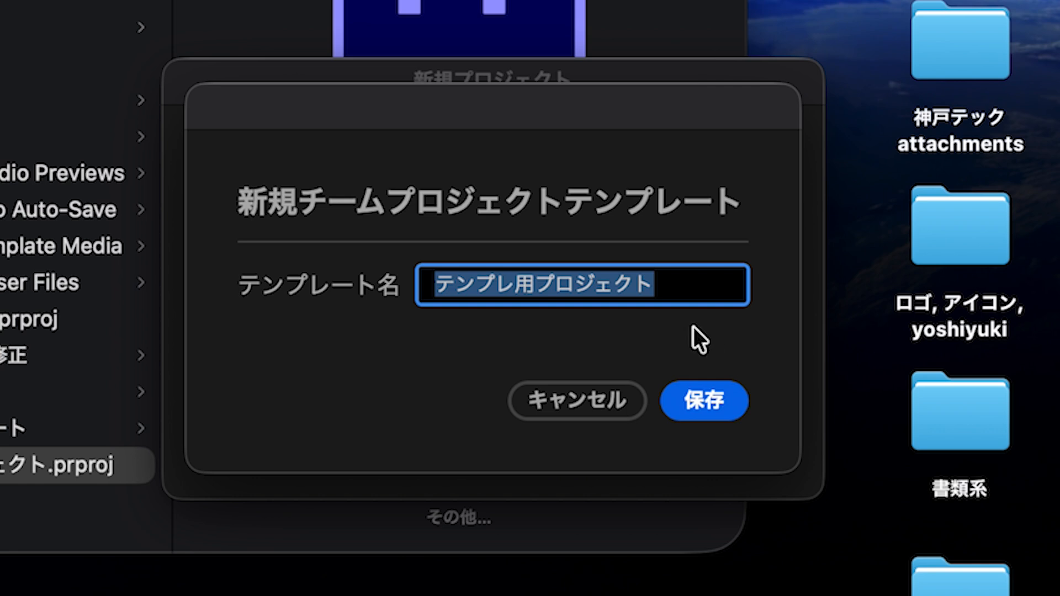
{"action": "left_click", "coordinate": [684, 388]}
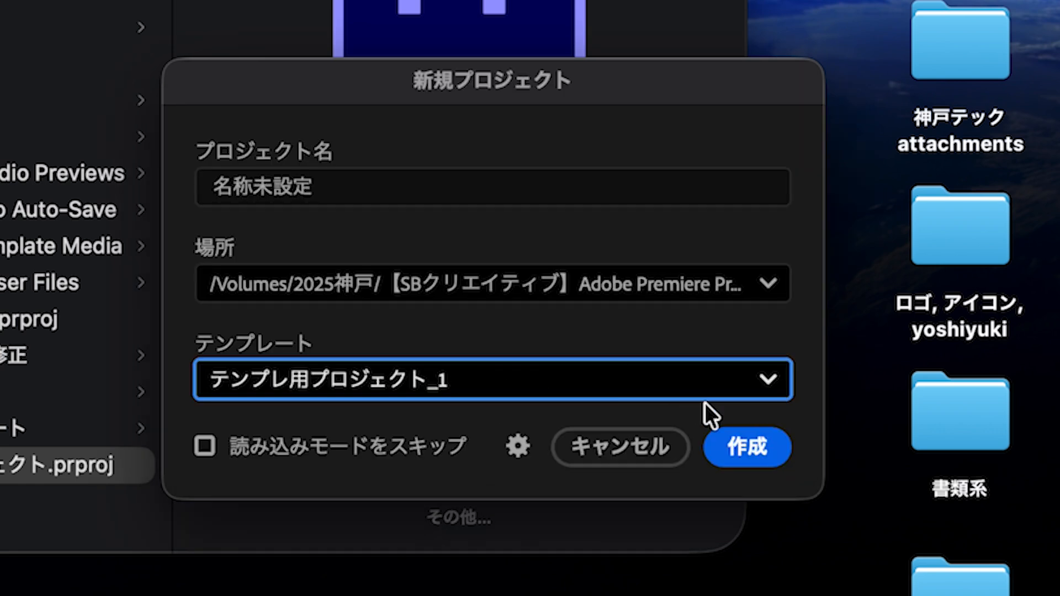
{"action": "left_click", "coordinate": [737, 446]}
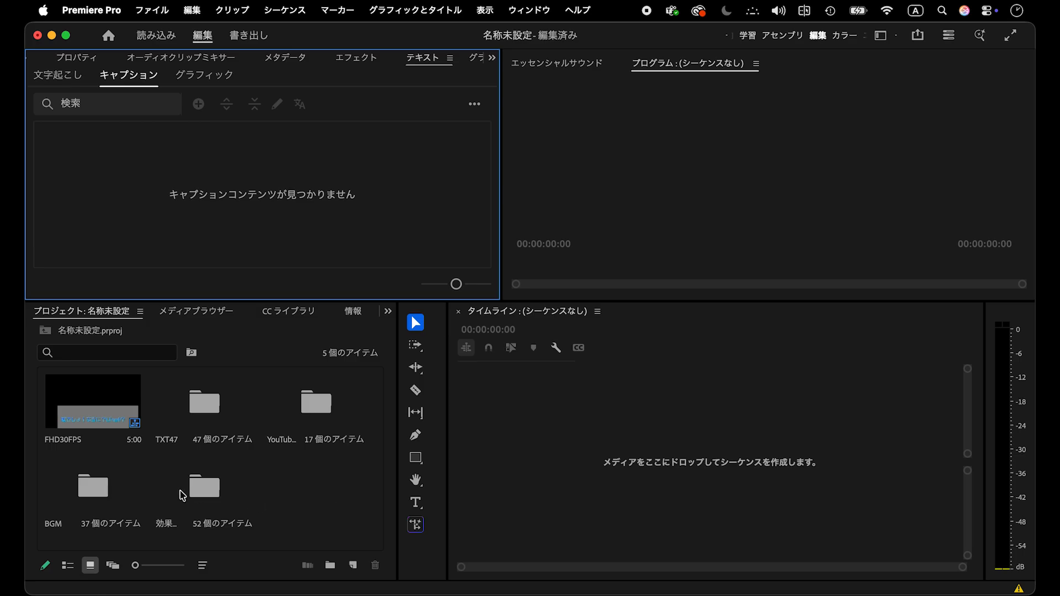
- Examine the contents of the BGM, 効果音素材 and TXT47 bins in the new project
{"action": "double_click", "coordinate": [110, 495]}
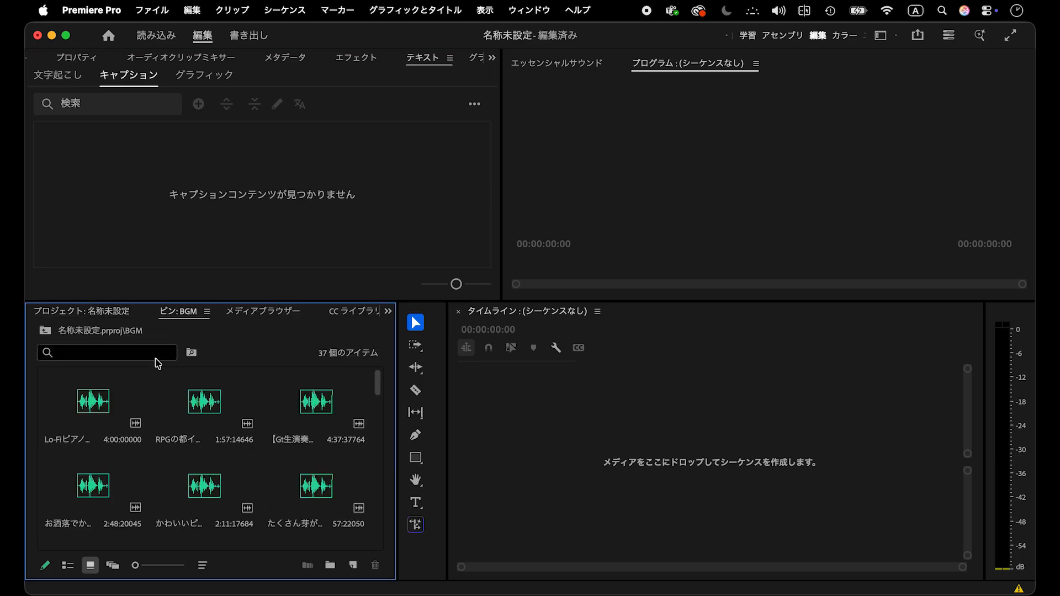
{"action": "left_click", "coordinate": [118, 314]}
{"action": "left_click", "coordinate": [209, 499]}
{"action": "double_click", "coordinate": [209, 499]}
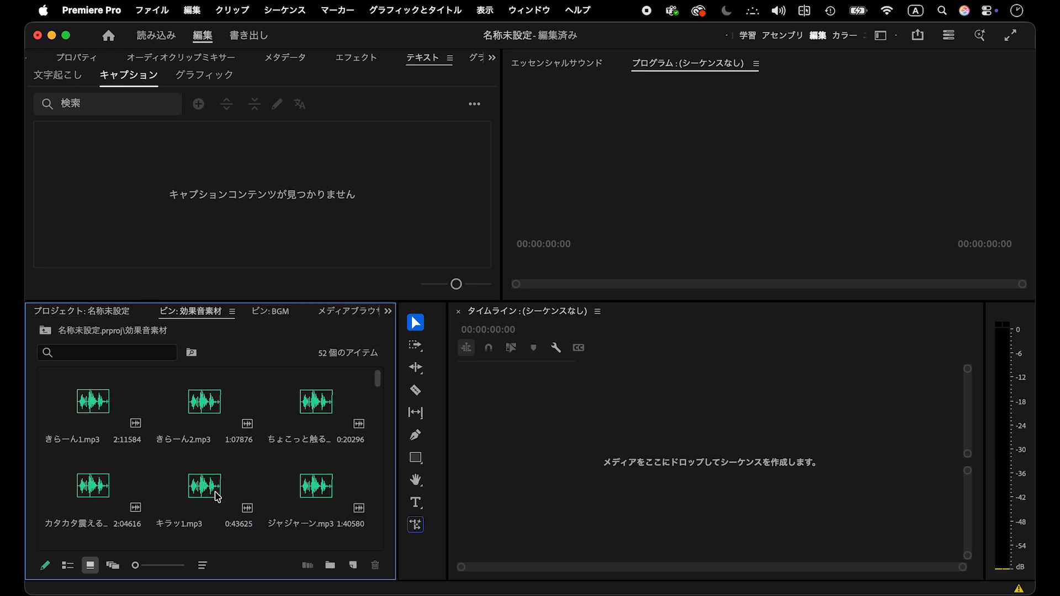
{"action": "left_click", "coordinate": [116, 313]}
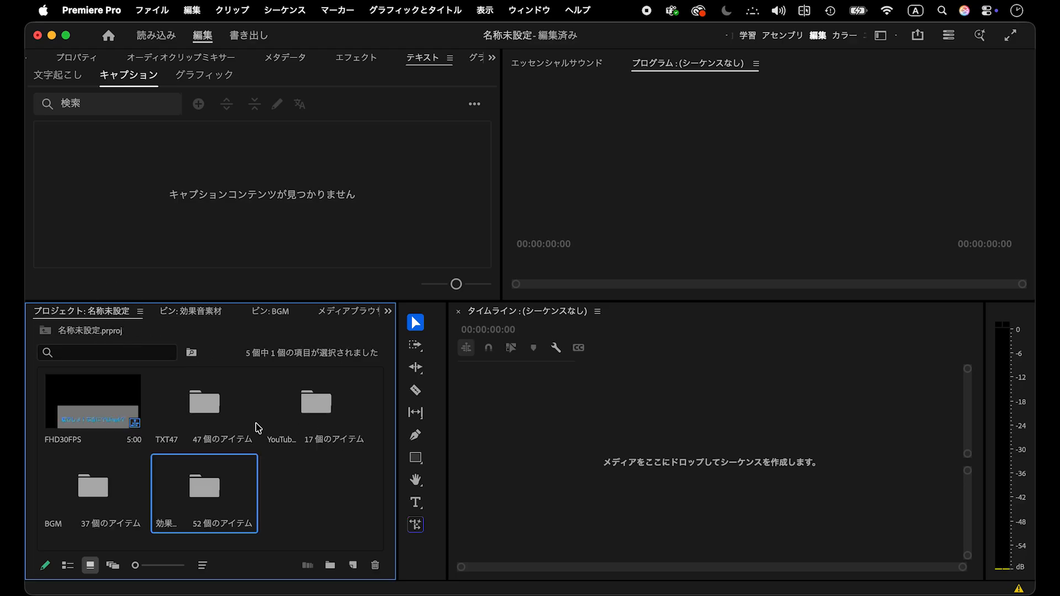
{"action": "double_click", "coordinate": [227, 414]}
{"action": "scroll", "coordinate": [215, 499], "scroll_direction": "down", "scroll_amount": 15}
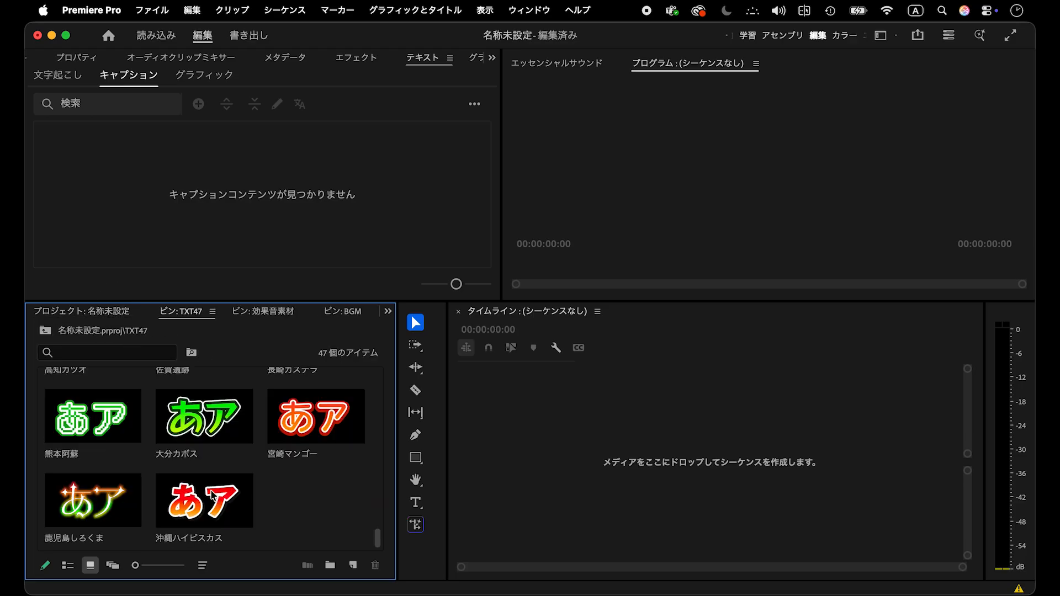
{"action": "left_click", "coordinate": [115, 313]}
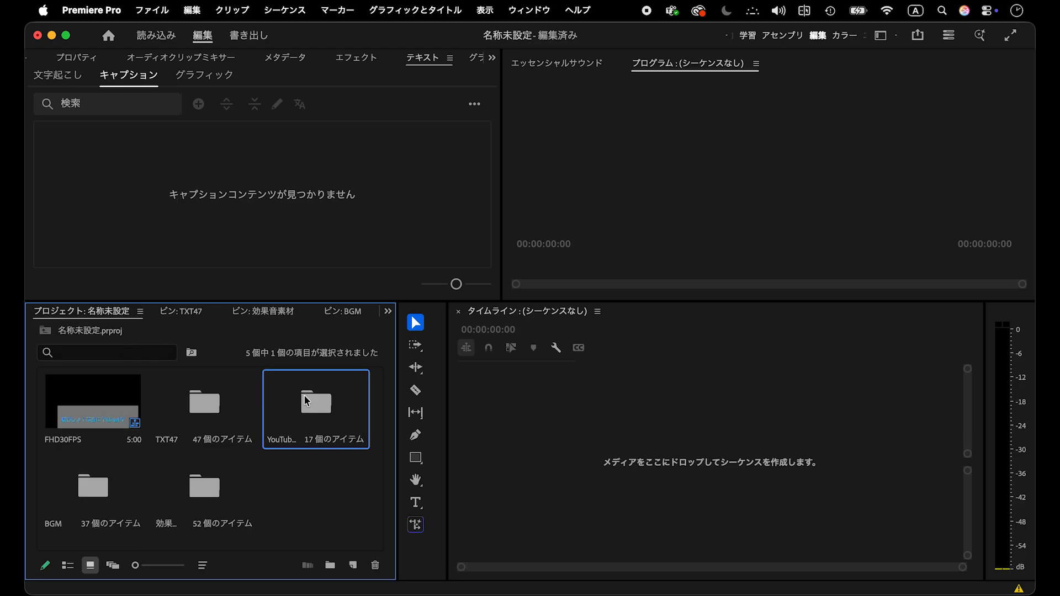
- Examine the YouTube用テロップ bin and open the FHD30FPS sequence in the timeline
{"action": "double_click", "coordinate": [303, 395]}
{"action": "scroll", "coordinate": [266, 431], "scroll_direction": "down", "scroll_amount": 5}
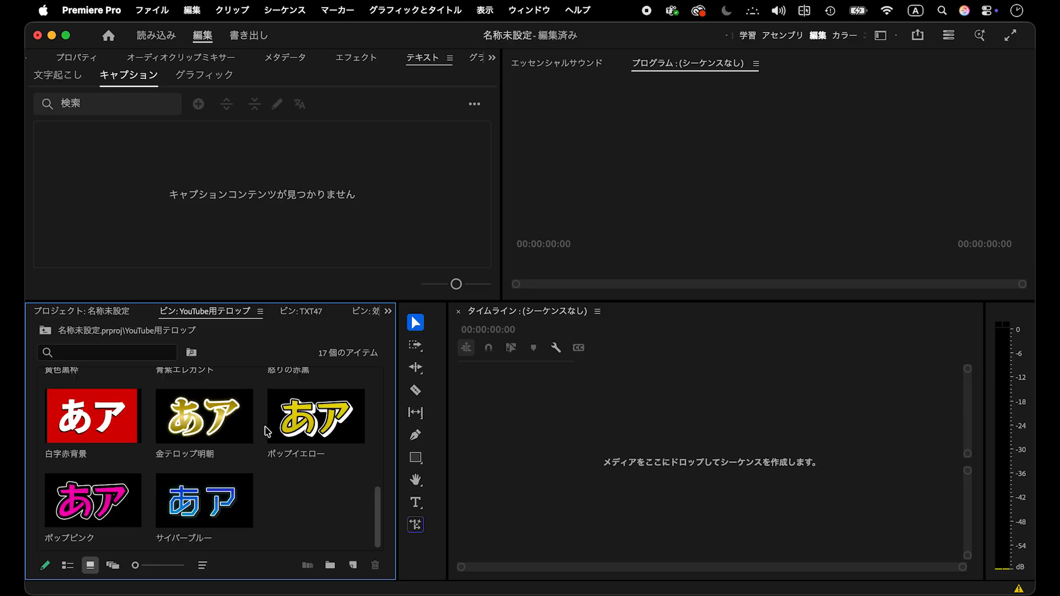
{"action": "left_click", "coordinate": [118, 311]}
{"action": "double_click", "coordinate": [110, 409]}
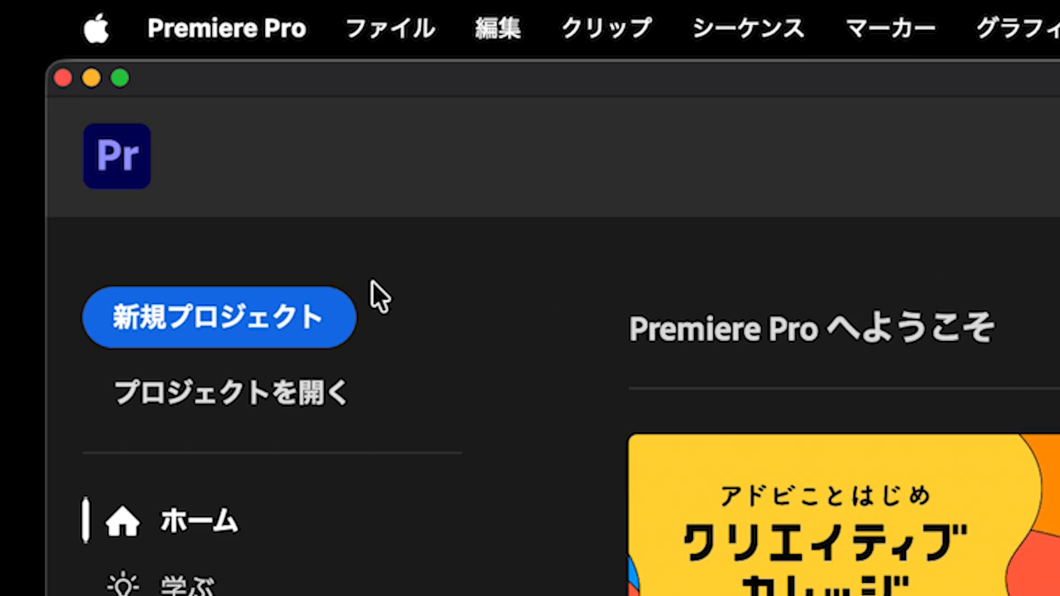
{"action": "left_click", "coordinate": [339, 312]}
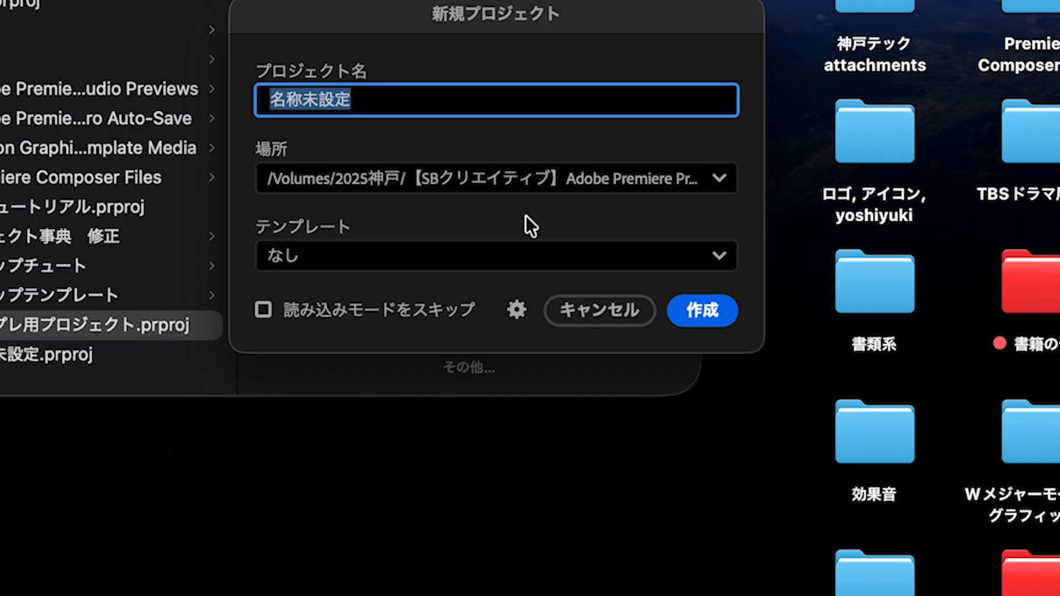
- Start adding a template to the new project's template choices and select テンプレ用プロジェクト.prproj as its source
{"action": "left_click", "coordinate": [523, 255]}
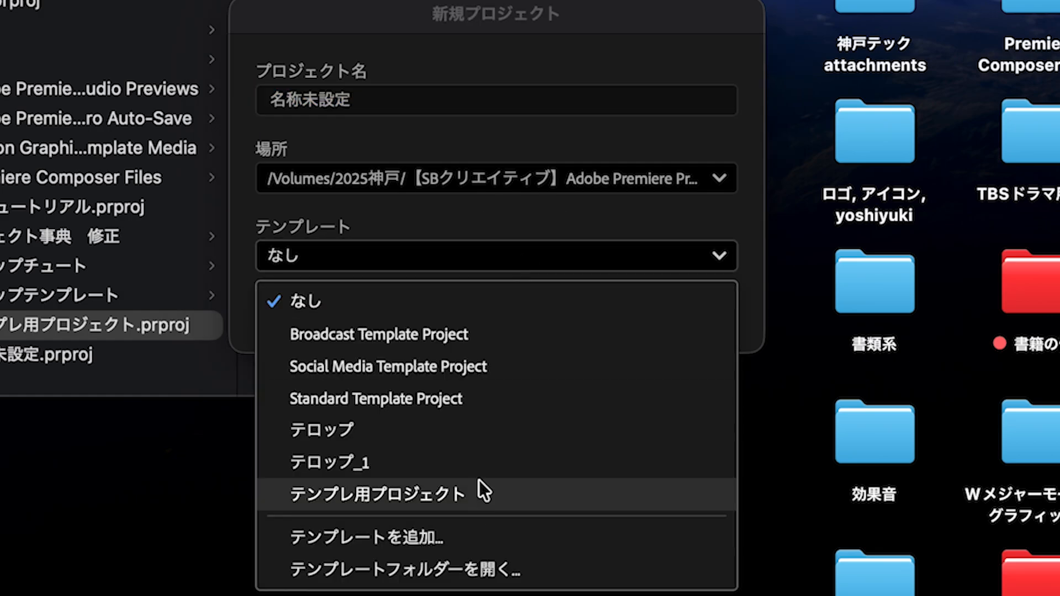
{"action": "left_click", "coordinate": [466, 538]}
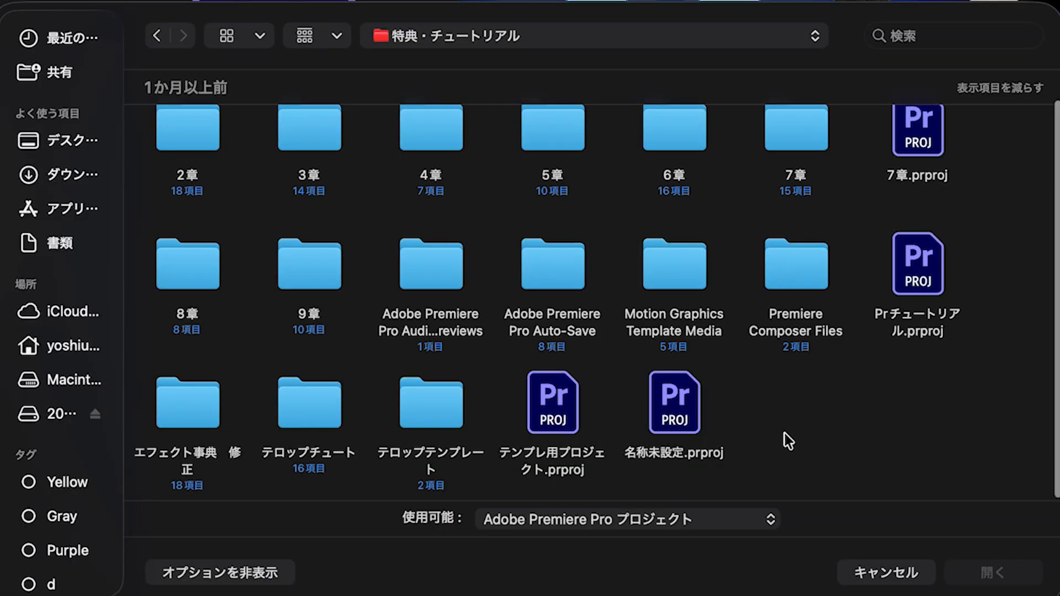
{"action": "left_click", "coordinate": [552, 428]}
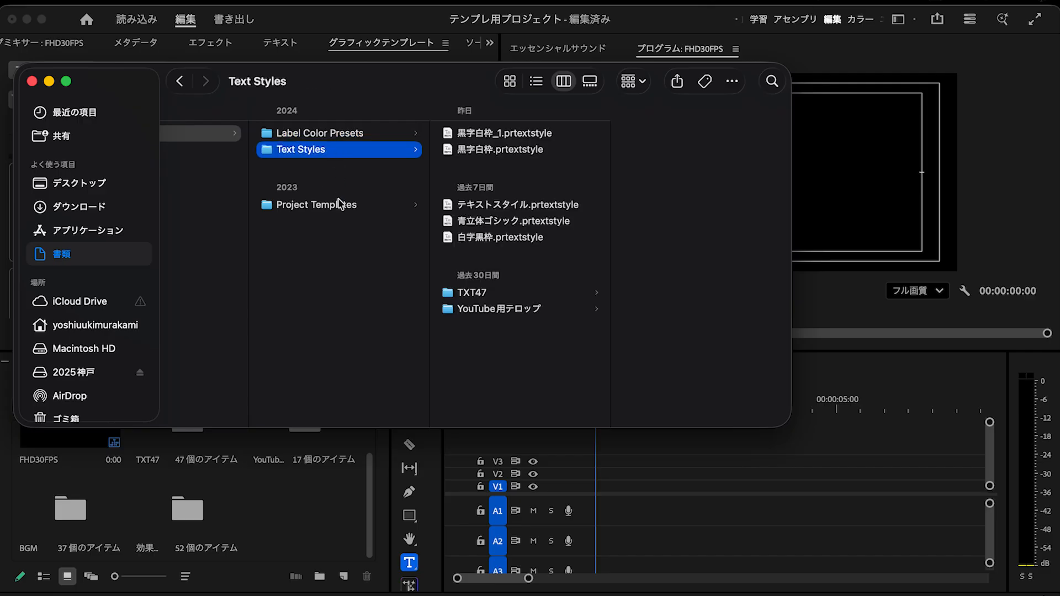
- In Finder, examine the Project Templates folder and the contents of its BGM and 効果音素材 folders
{"action": "left_click", "coordinate": [343, 206]}
{"action": "left_click", "coordinate": [501, 134]}
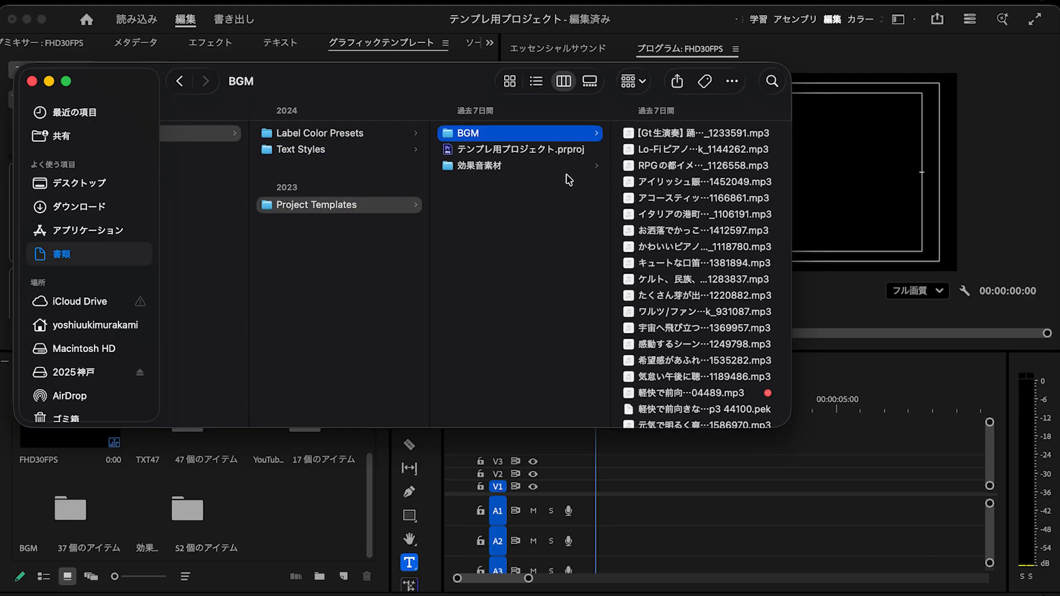
{"action": "left_click", "coordinate": [514, 167]}
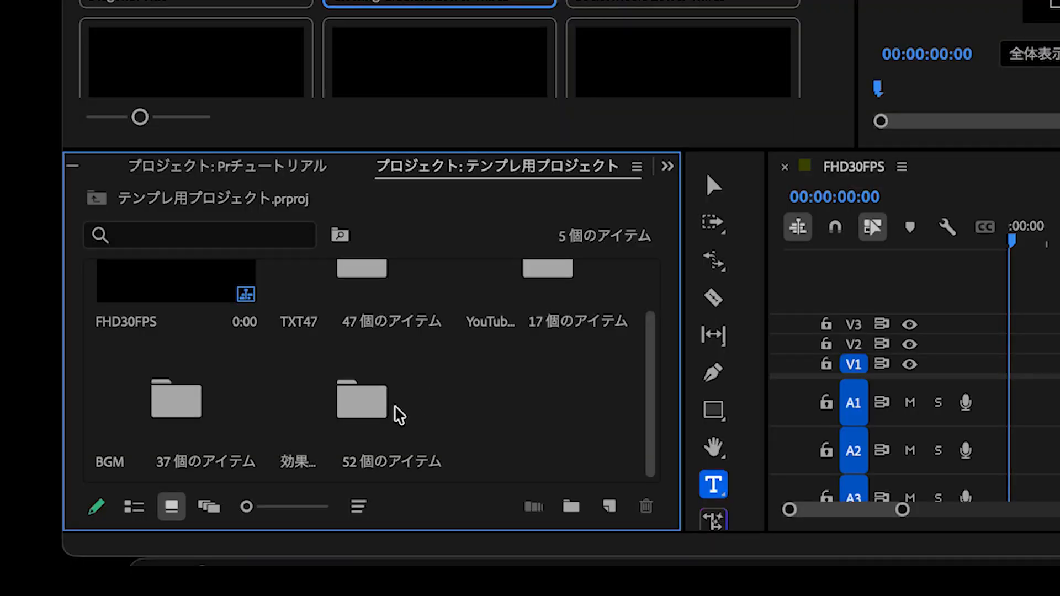
- In Premiere Pro, normalize all peaks to -10 dB for every sound clip in テンプレ用プロジェクト's 効果音素材 bin
{"action": "double_click", "coordinate": [190, 519]}
{"action": "key", "text": "super+a"}
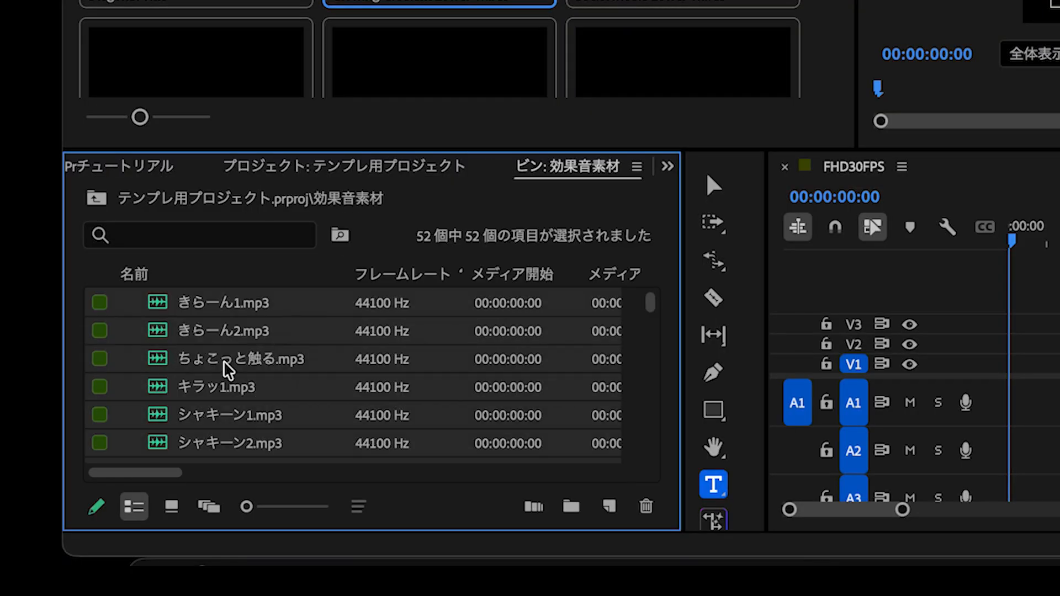
{"action": "right_click", "coordinate": [286, 357]}
{"action": "scroll", "coordinate": [371, 293], "scroll_direction": "down", "scroll_amount": 3}
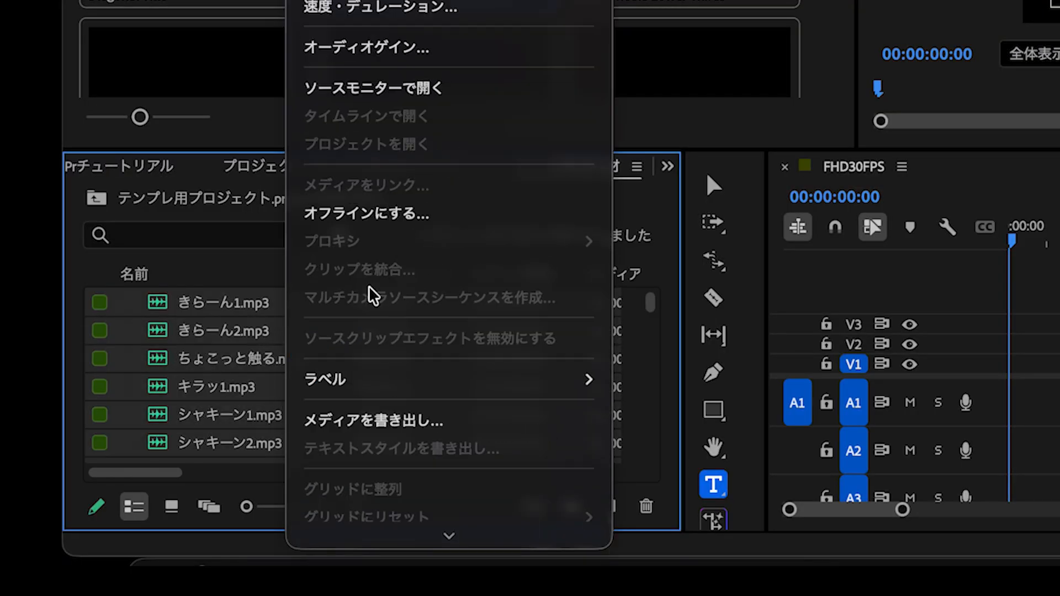
{"action": "left_click", "coordinate": [451, 55]}
{"action": "left_click", "coordinate": [646, 259]}
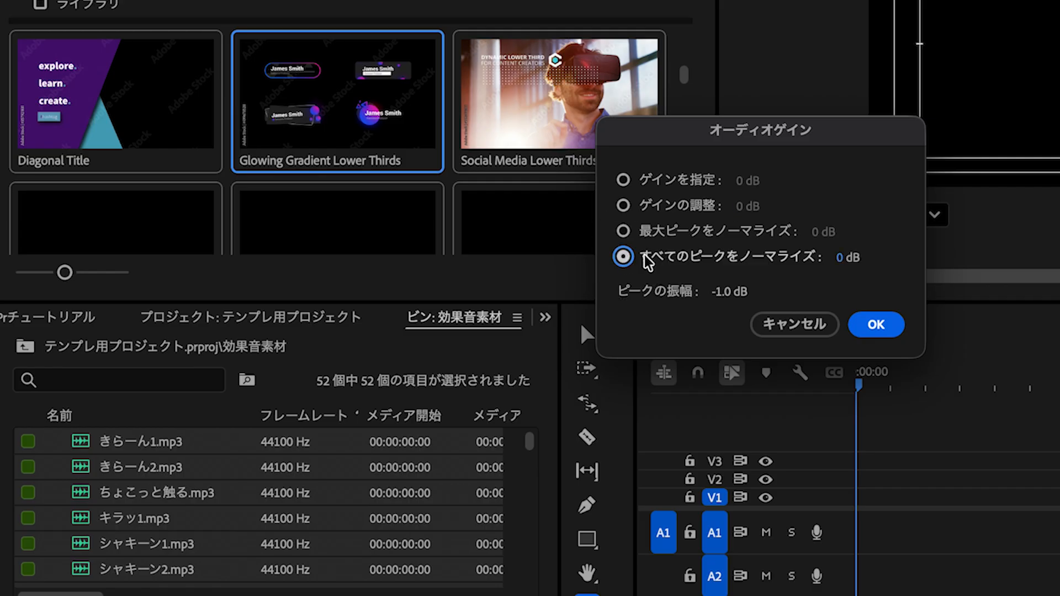
{"action": "left_click", "coordinate": [850, 258]}
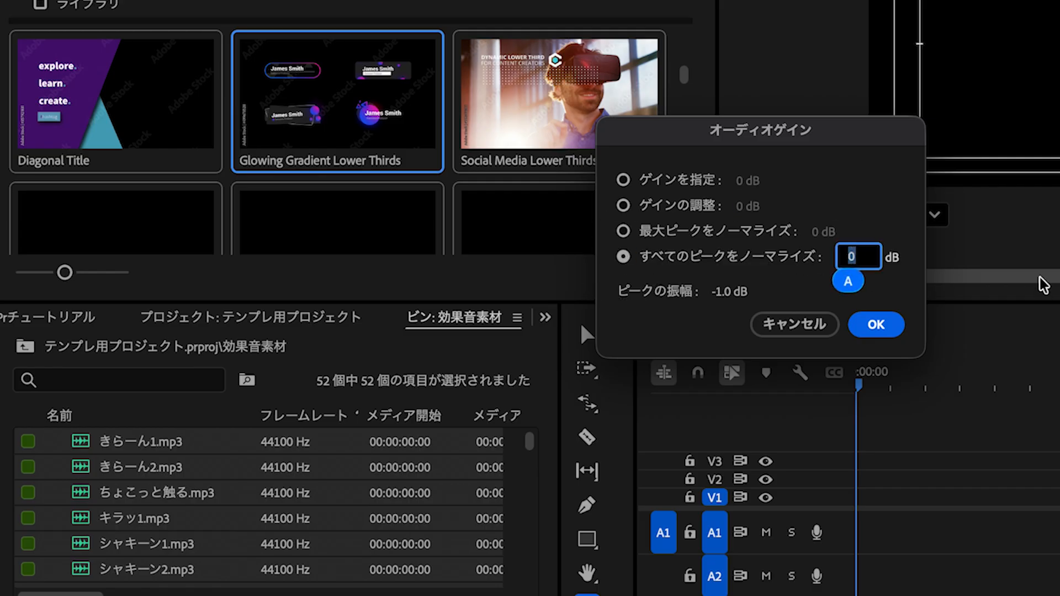
{"action": "type", "text": "-10"}
{"action": "left_click", "coordinate": [889, 327]}
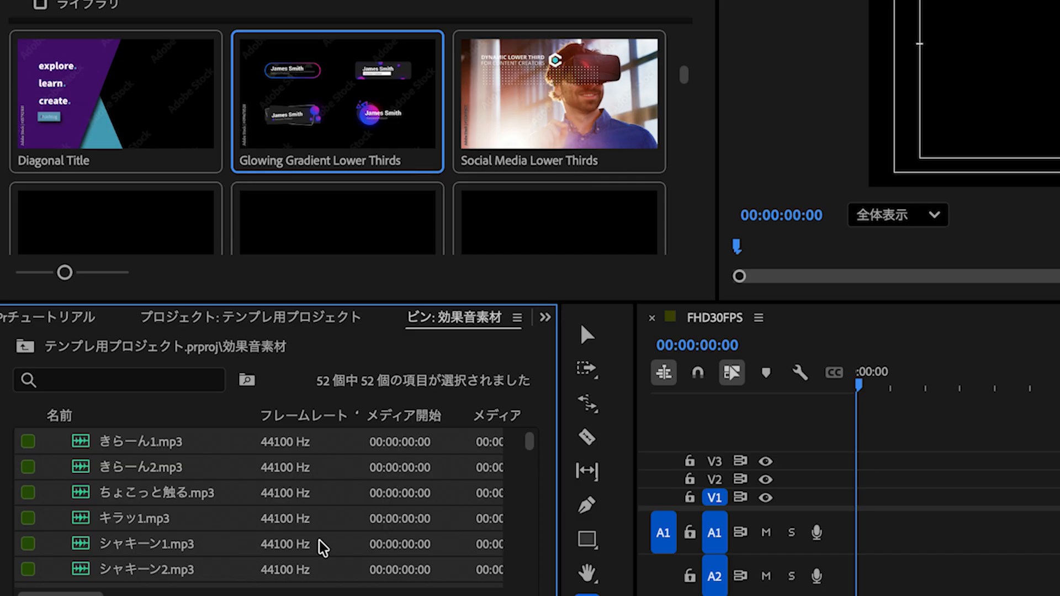